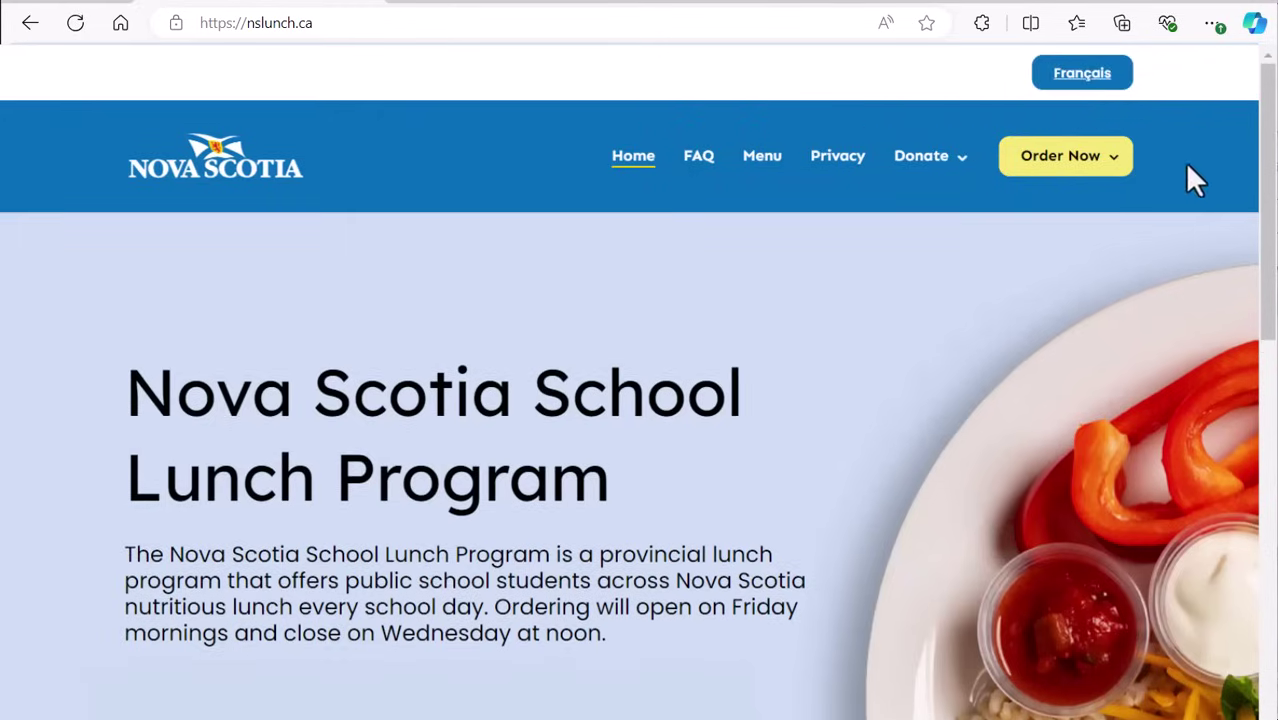
# Step: Choose the Tri-County Regional Centre for Education and sign in as a parent with My NS Account
pyautogui.moveTo(1108, 170)
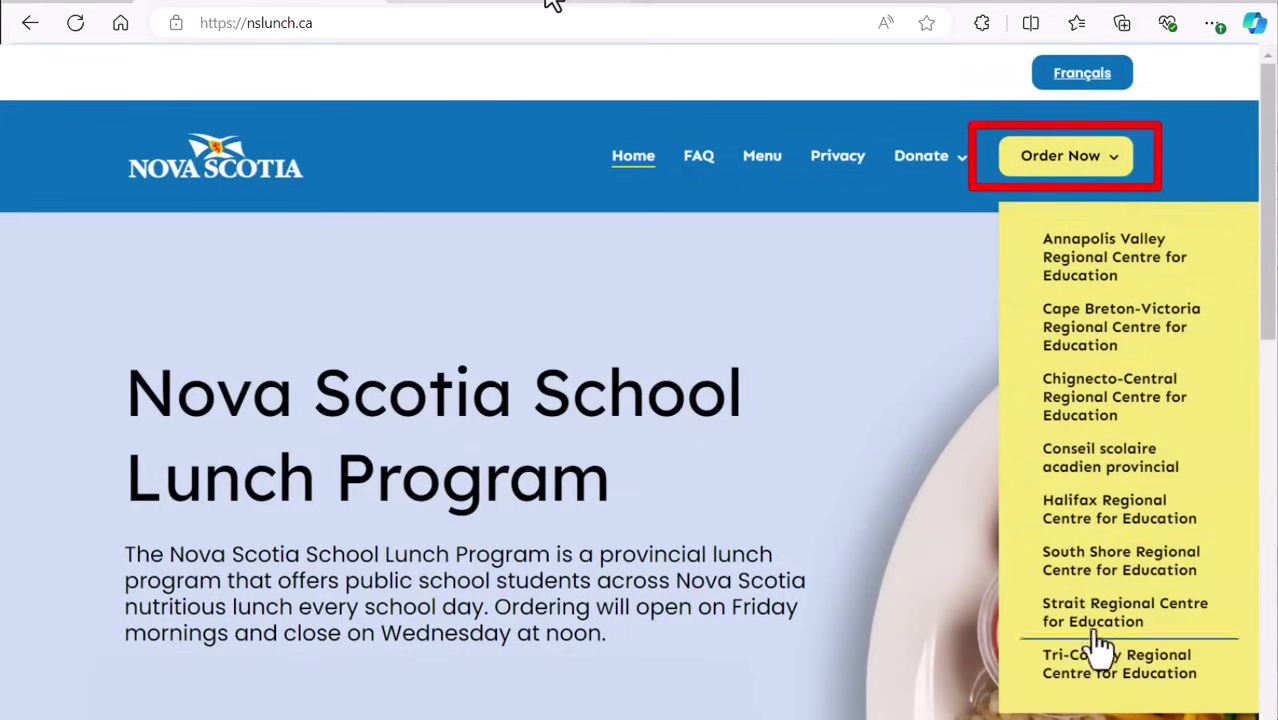
pyautogui.click(1032, 678)
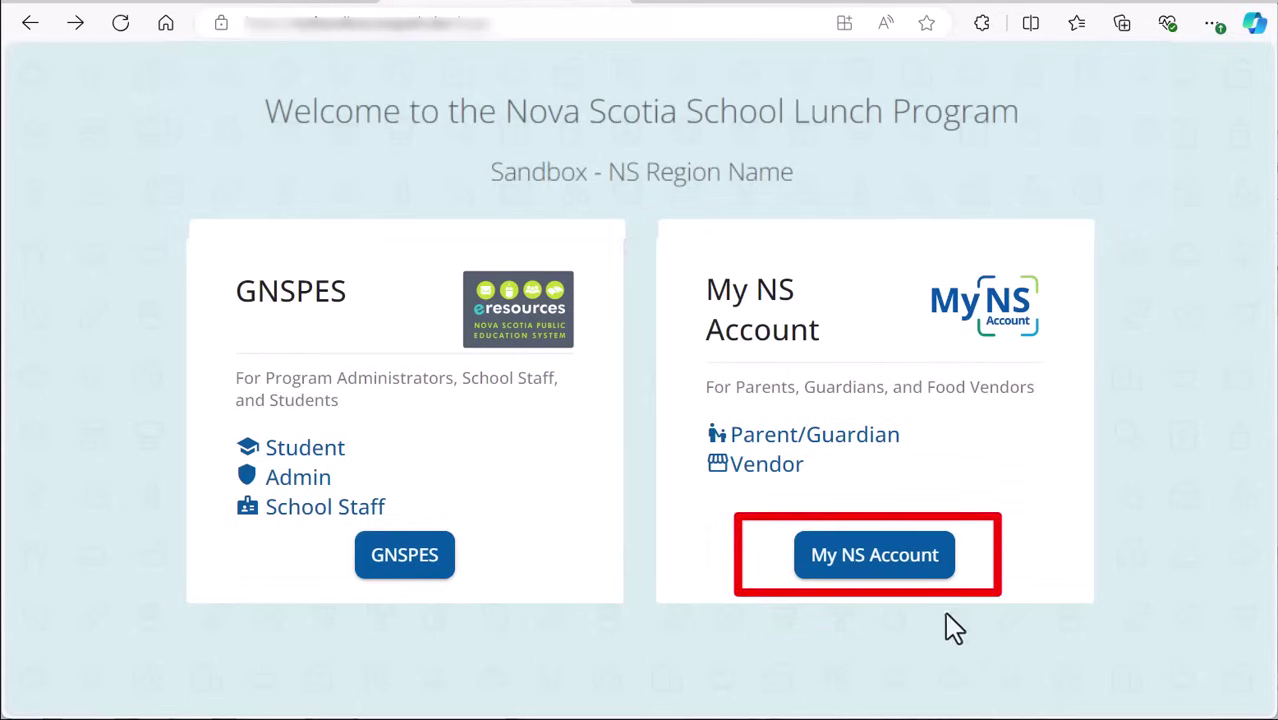
pyautogui.click(874, 556)
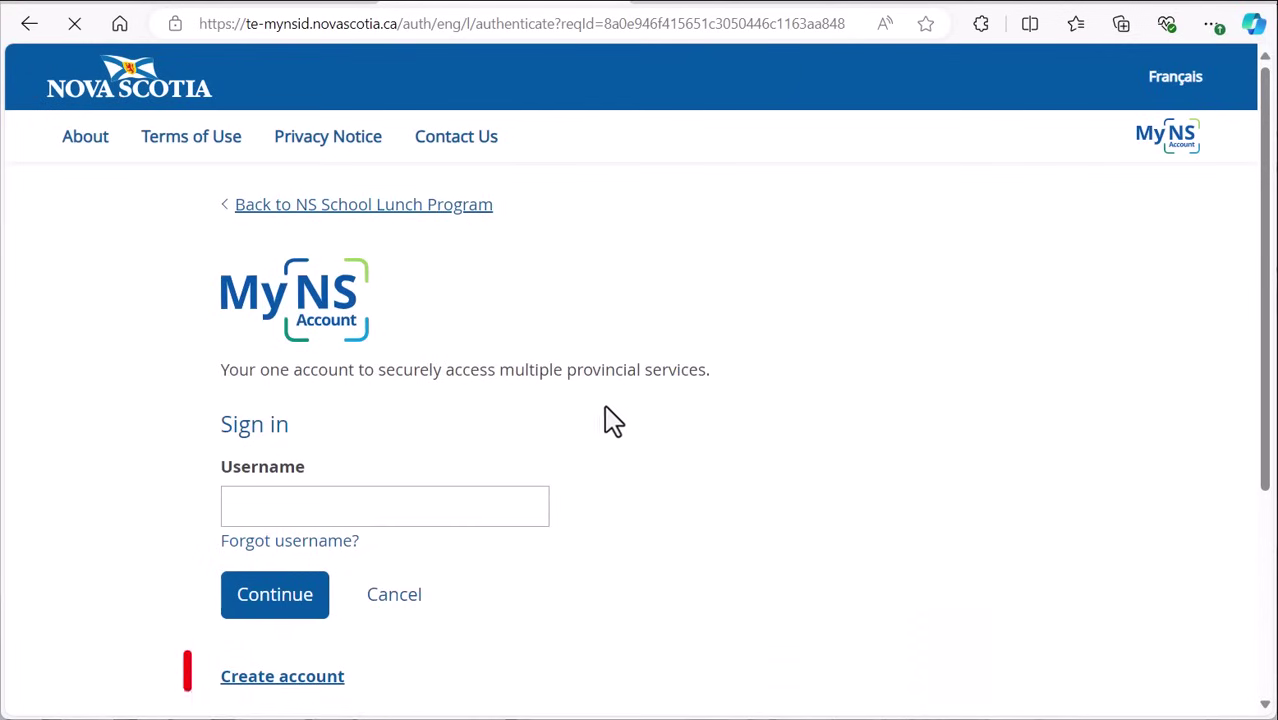
# Step: Sign in with the account username and password
pyautogui.click(483, 500)
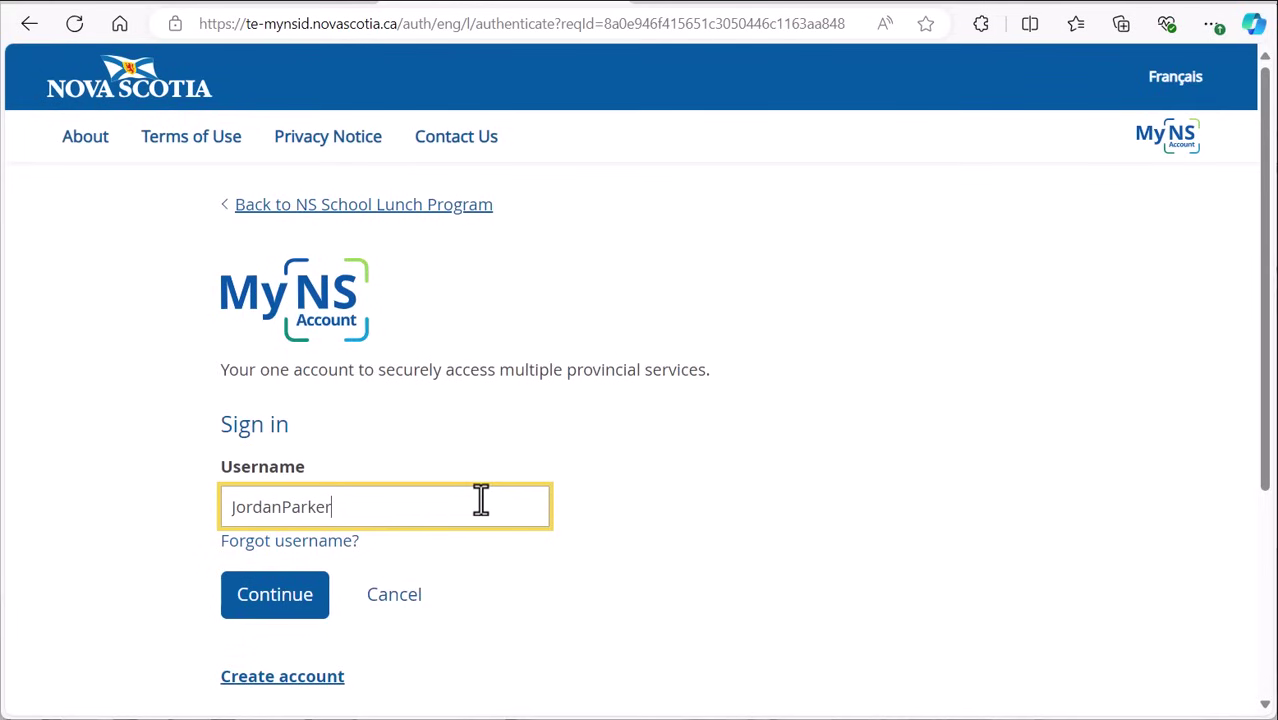
pyautogui.click(284, 602)
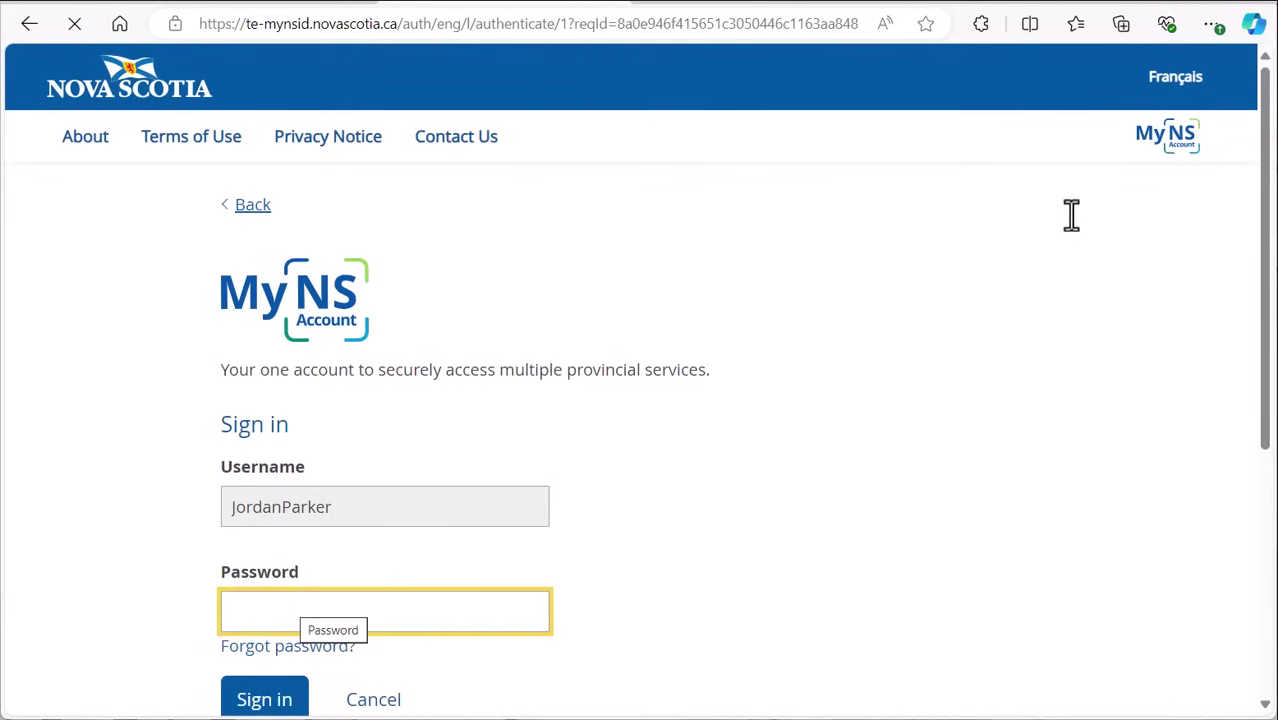
pyautogui.scroll(-2, 1071, 215)
pyautogui.click(334, 428)
pyautogui.write('••••••••')
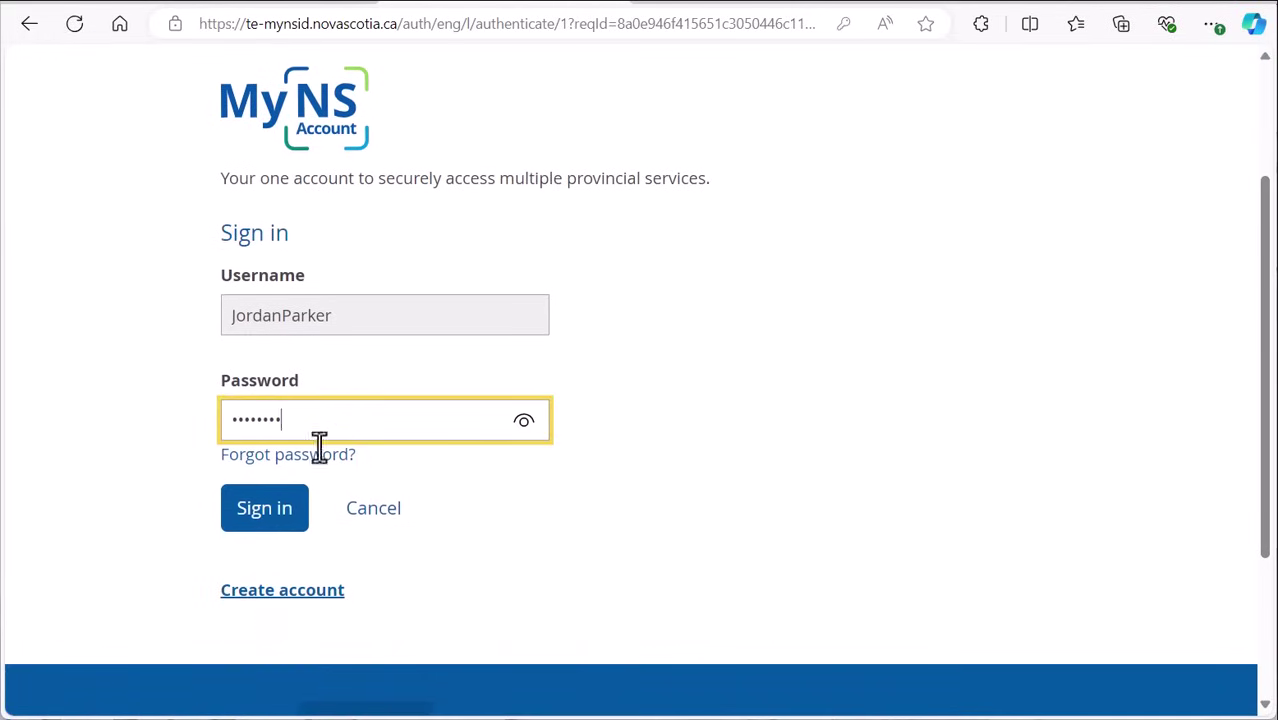
pyautogui.click(268, 518)
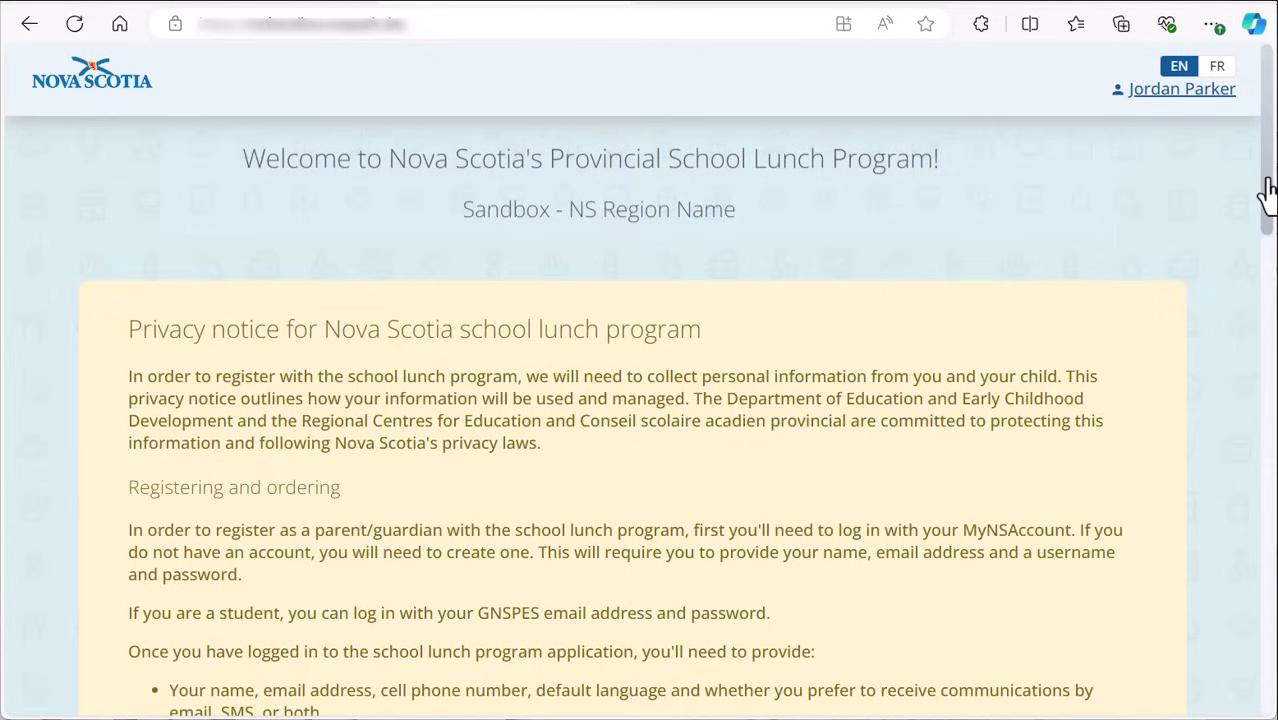
# Step: Scroll through the privacy notice, agree to it and save
pyautogui.moveTo(1268, 193); pyautogui.dragTo(1262, 697)
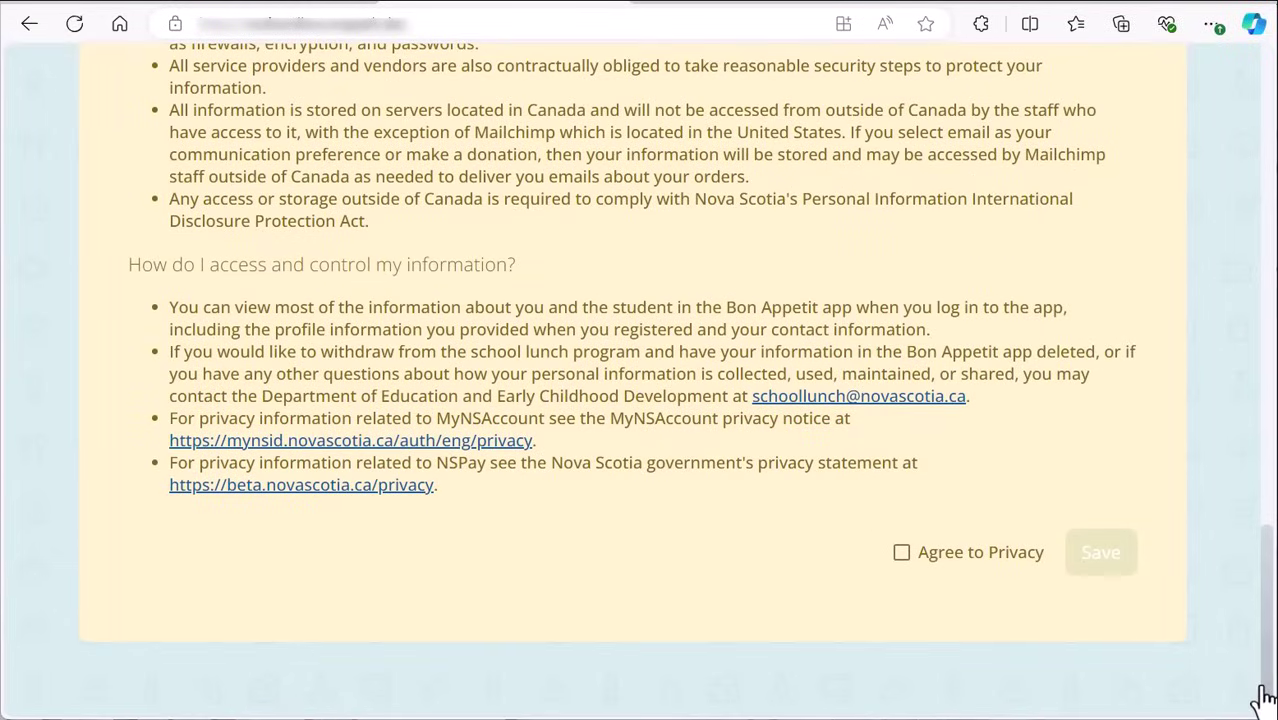
pyautogui.click(901, 555)
pyautogui.click(1110, 560)
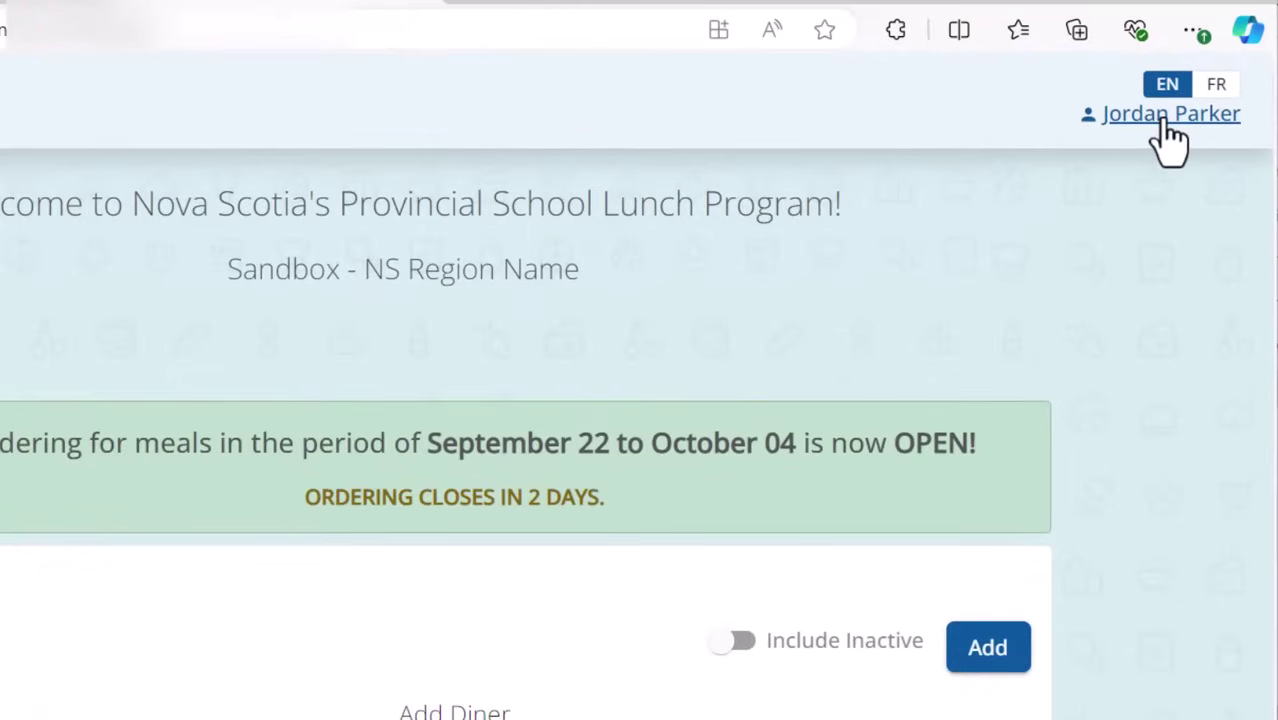
# Step: Add the parent's phone number to the profile, enable text-message reminders, keep English, and save
pyautogui.click(1165, 118)
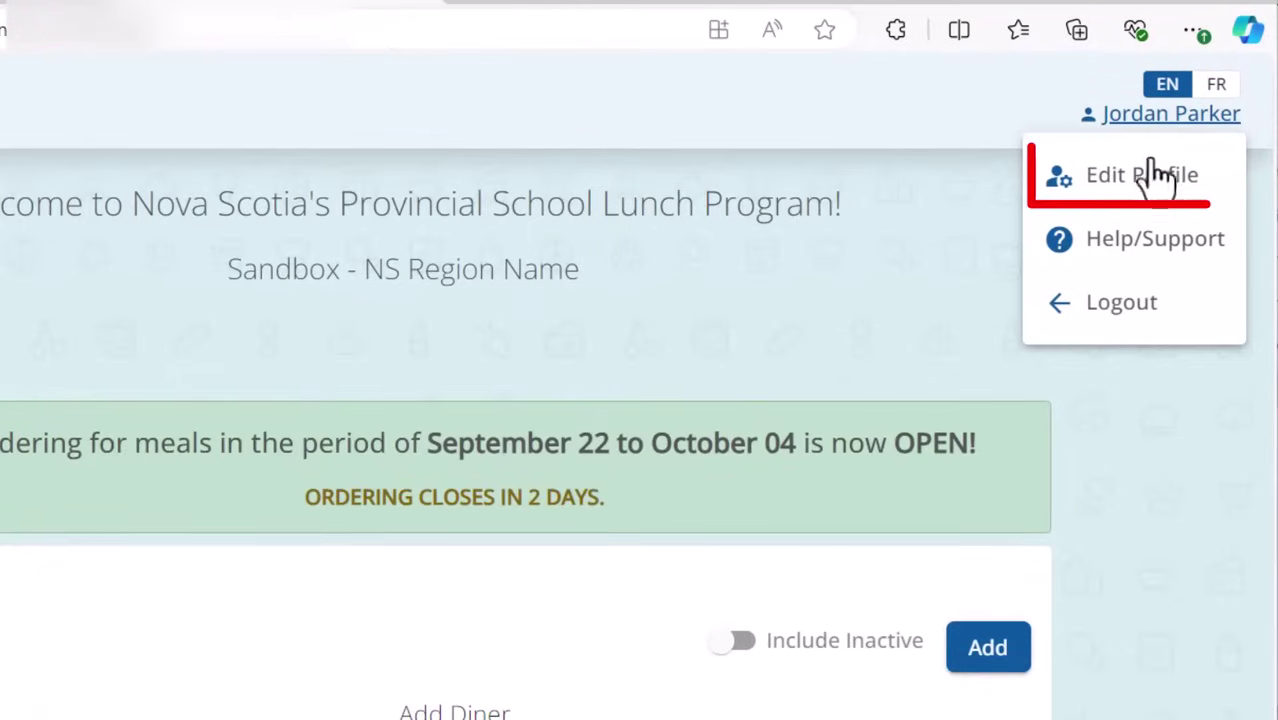
pyautogui.click(1147, 194)
pyautogui.click(579, 520)
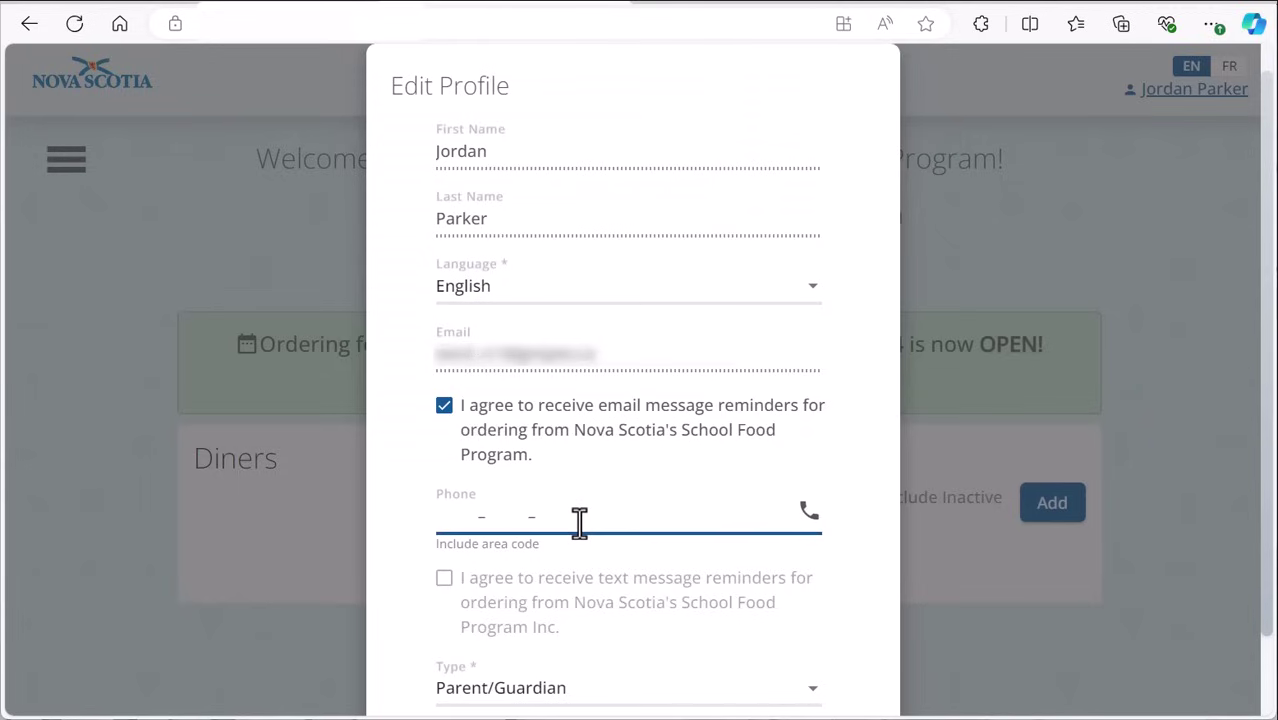
pyautogui.write('902 - ')
pyautogui.write('555 - 1111')
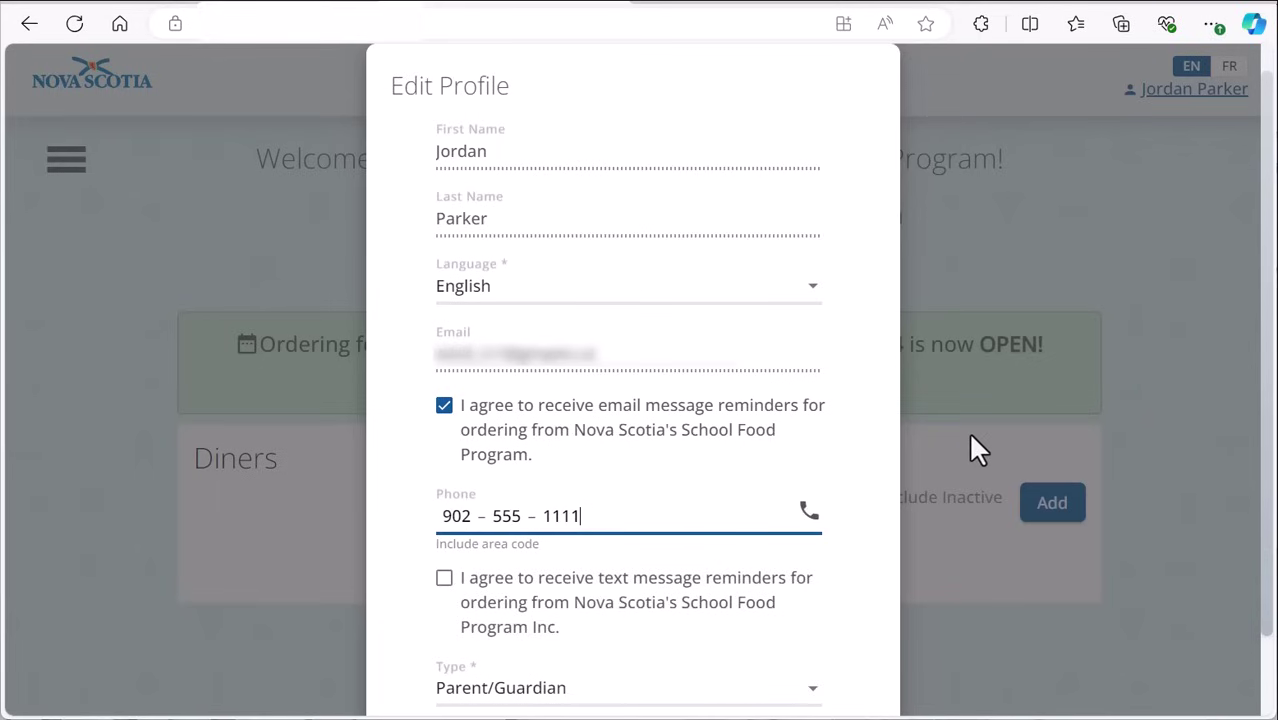
pyautogui.scroll(-1, 980, 448)
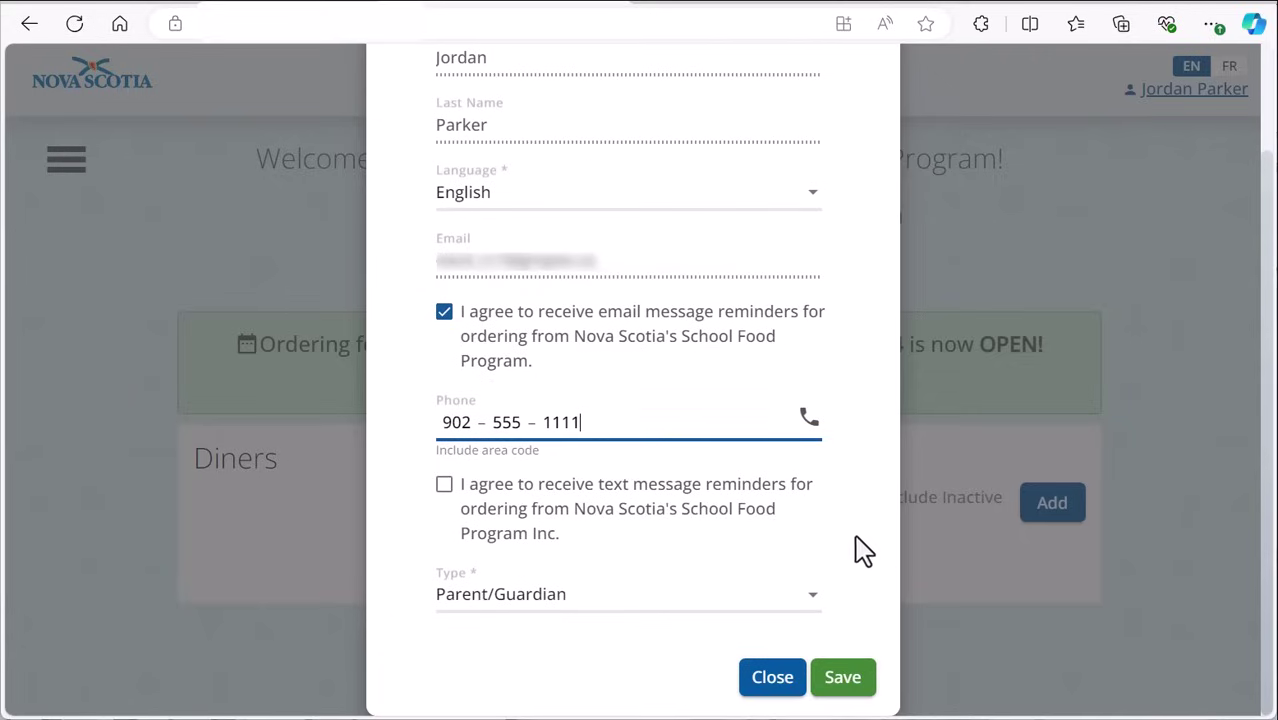
pyautogui.click(444, 490)
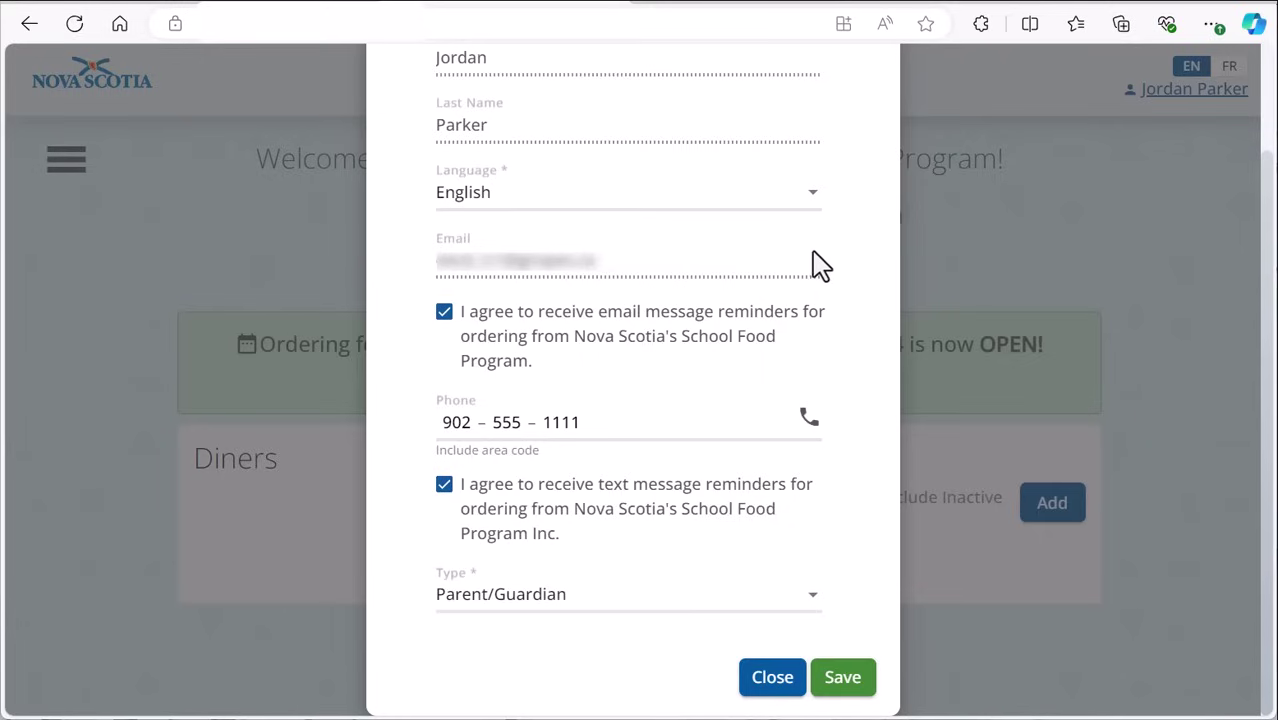
pyautogui.click(819, 207)
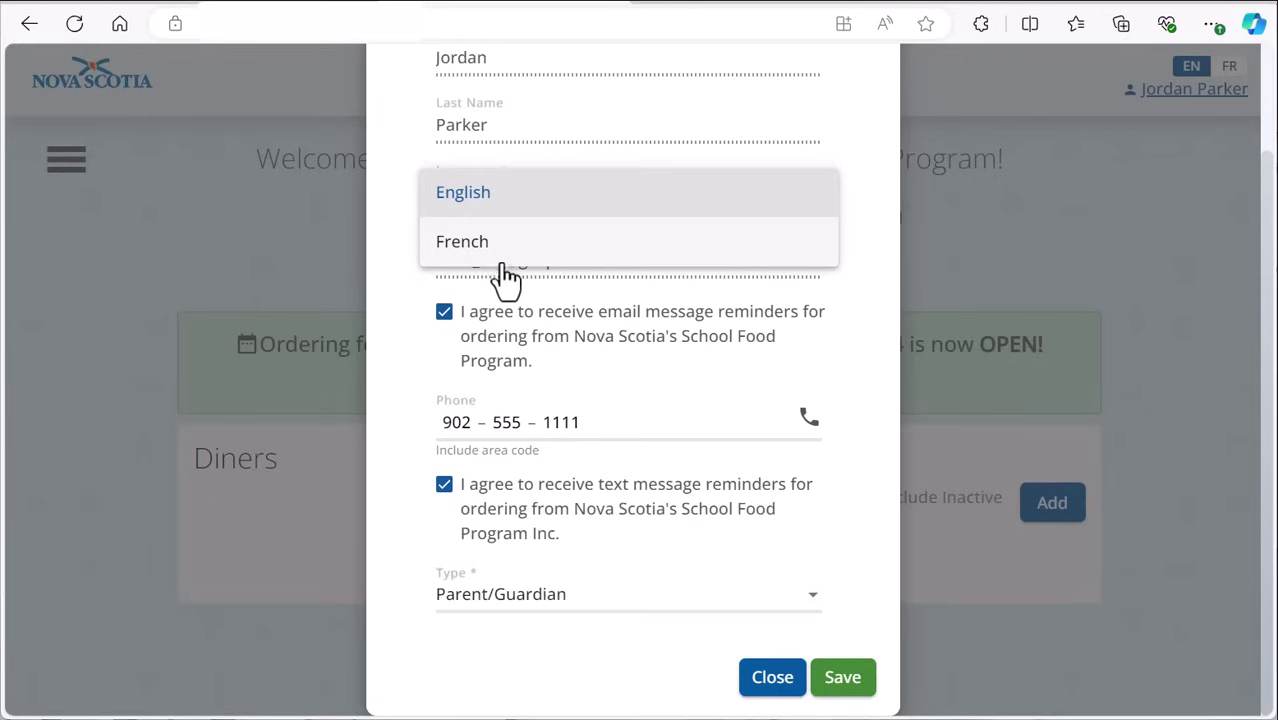
pyautogui.click(872, 232)
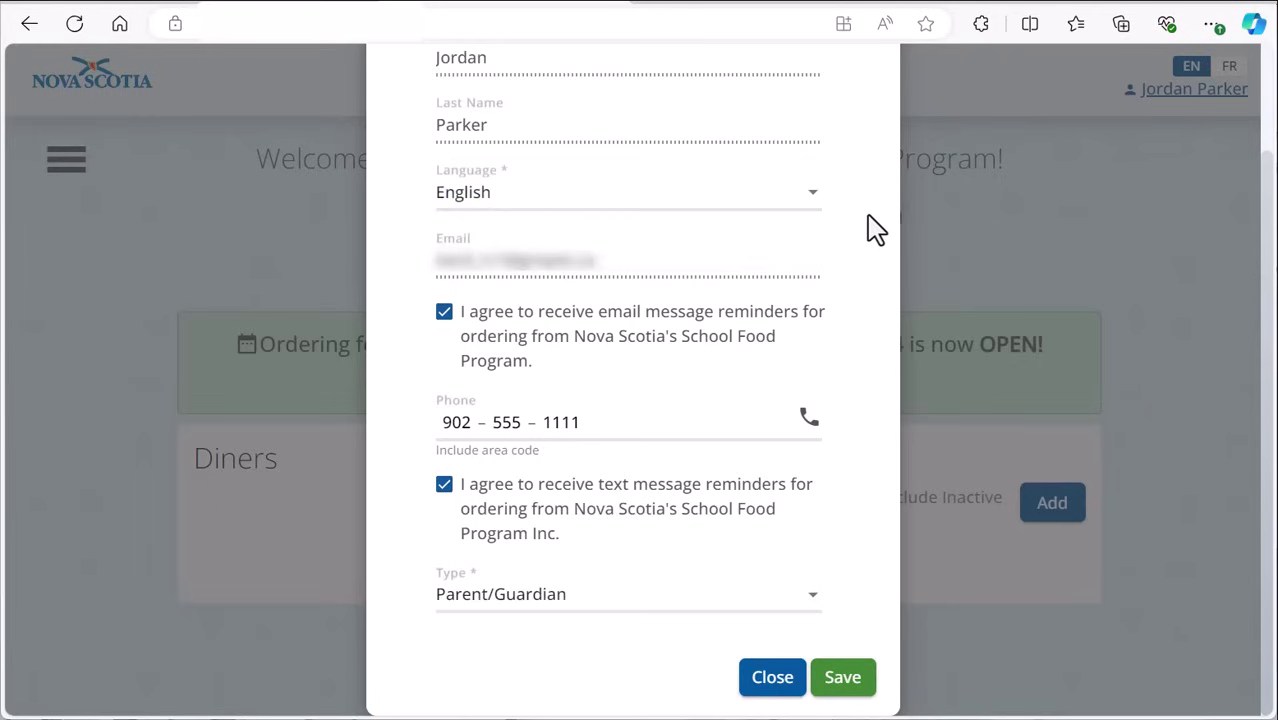
pyautogui.click(846, 692)
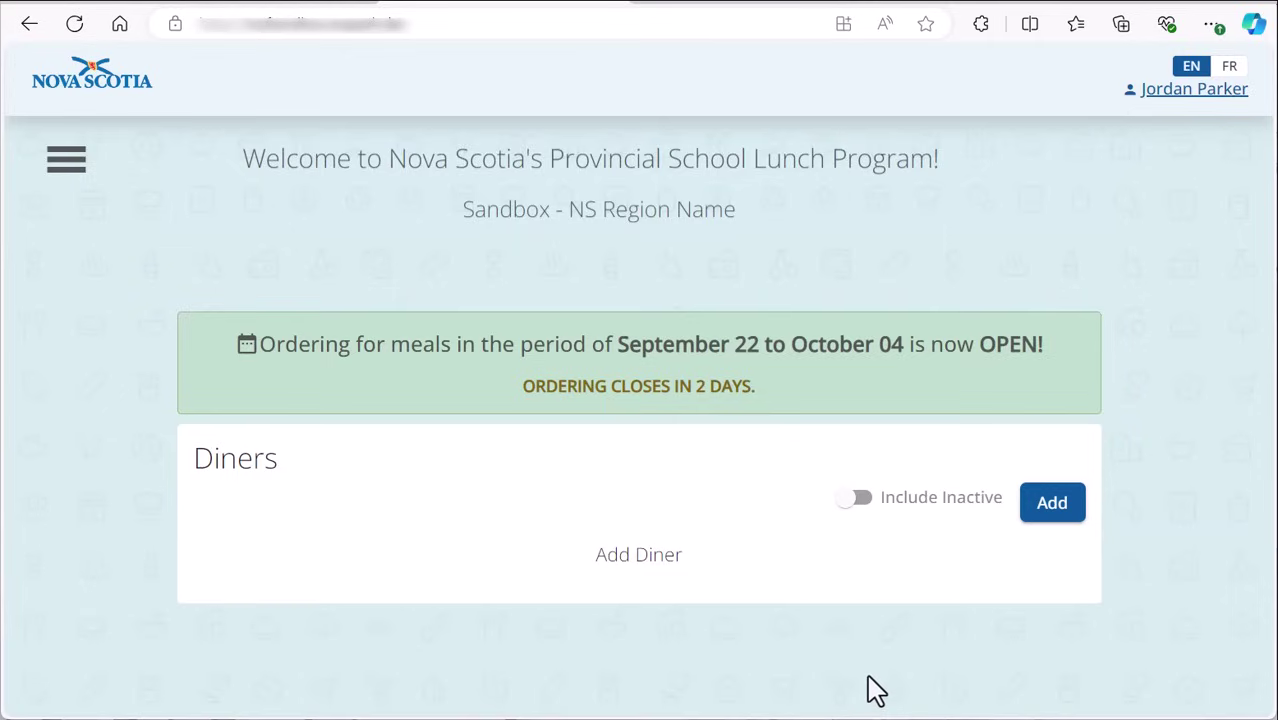
# Step: Add a Maplewood Elementary diner in Grade 1, class 105
pyautogui.click(1052, 504)
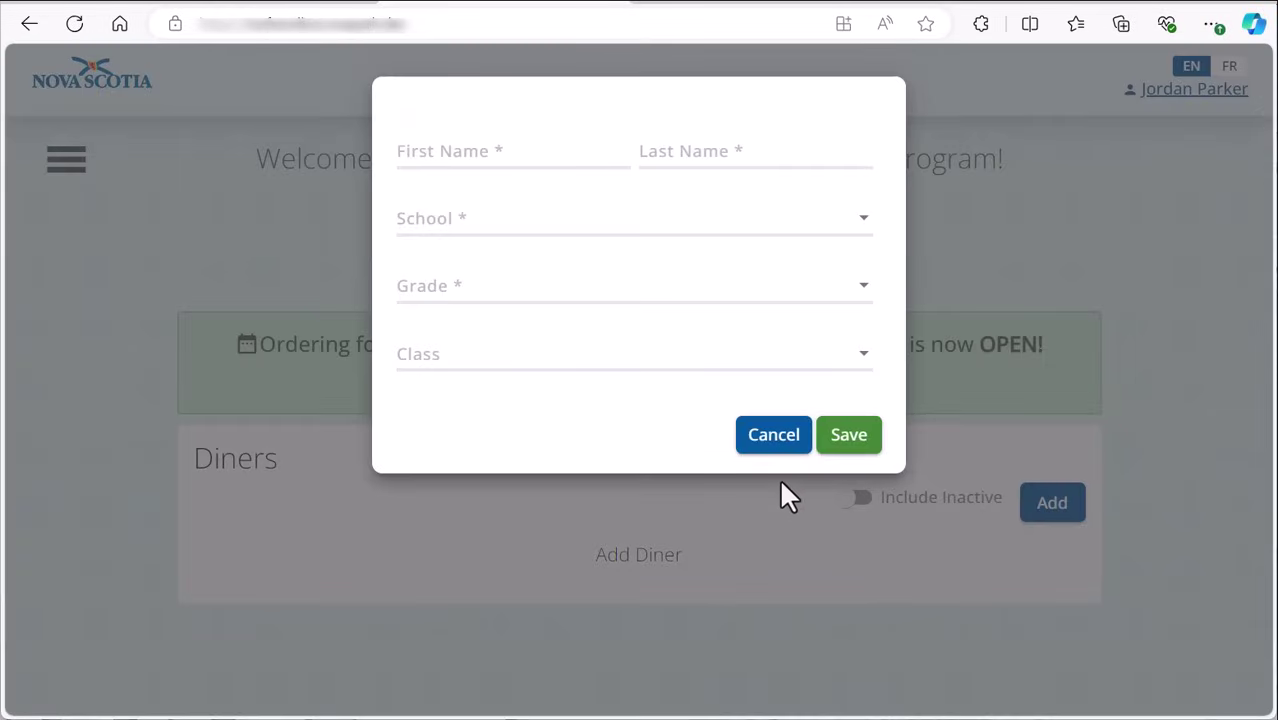
pyautogui.click(457, 150)
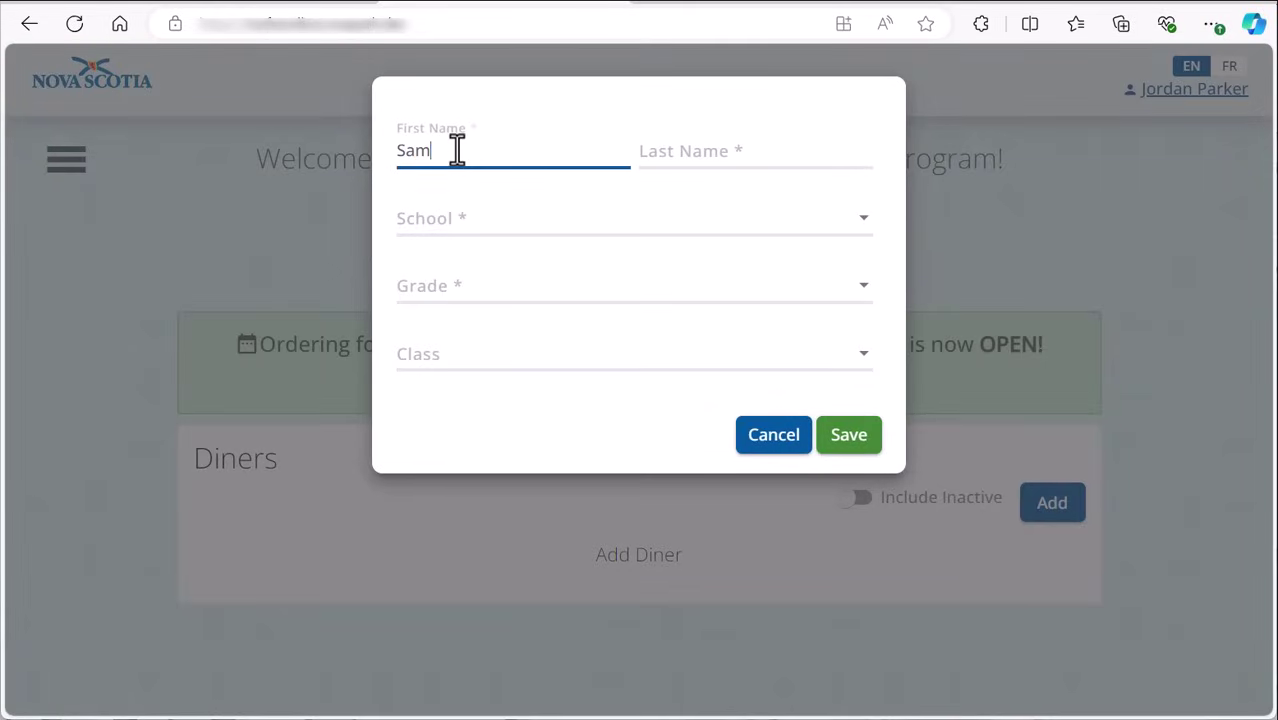
pyautogui.press('Tab')
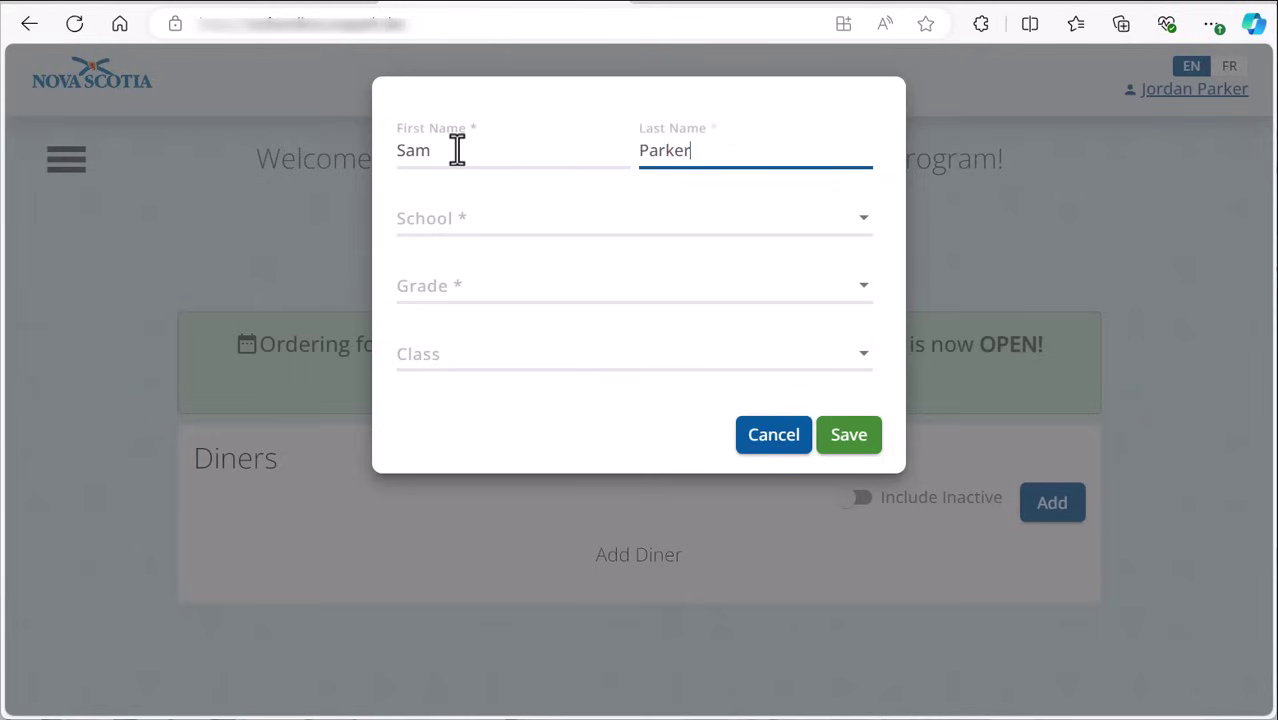
pyautogui.click(471, 226)
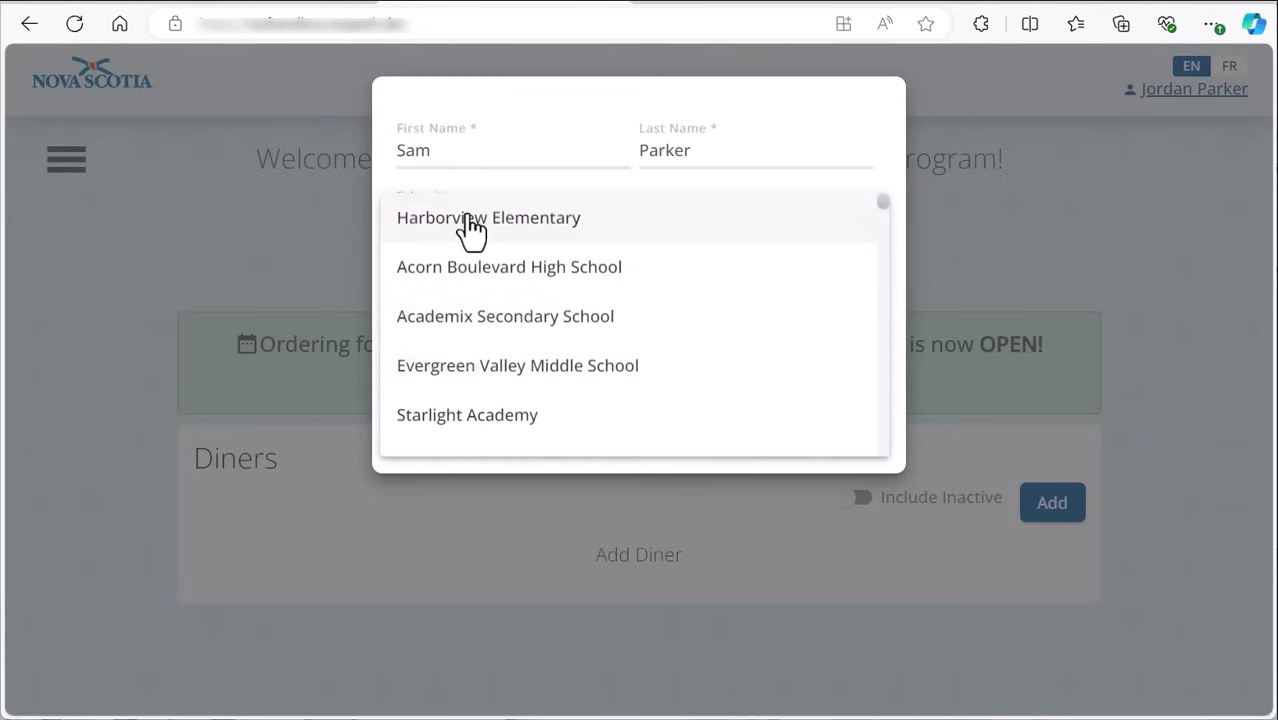
pyautogui.scroll(-1, 485, 257)
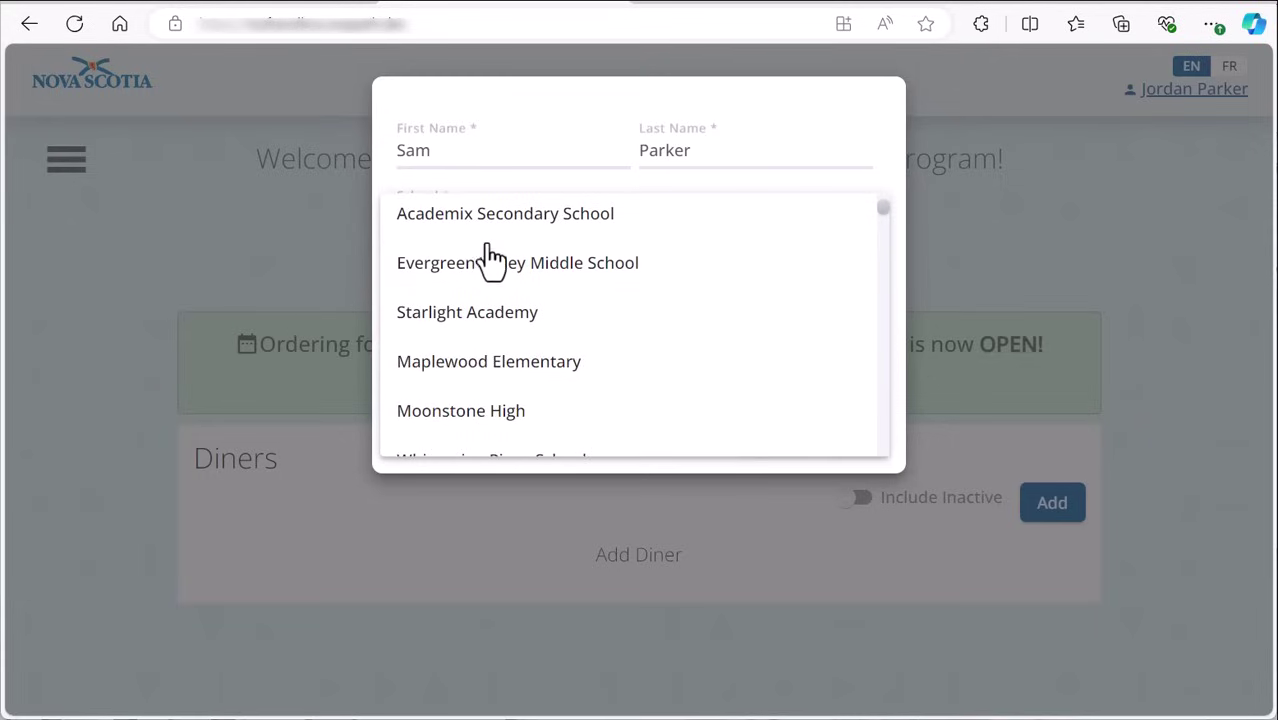
pyautogui.click(494, 368)
pyautogui.click(505, 285)
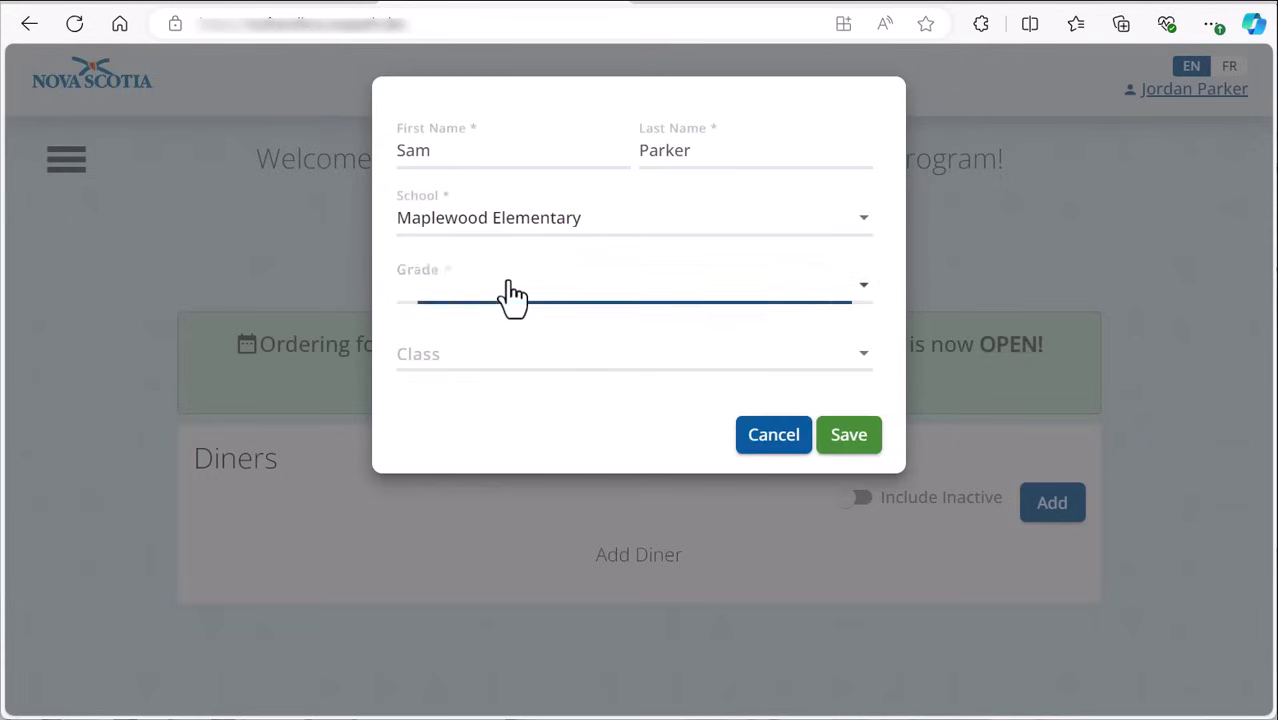
pyautogui.click(495, 400)
pyautogui.click(510, 366)
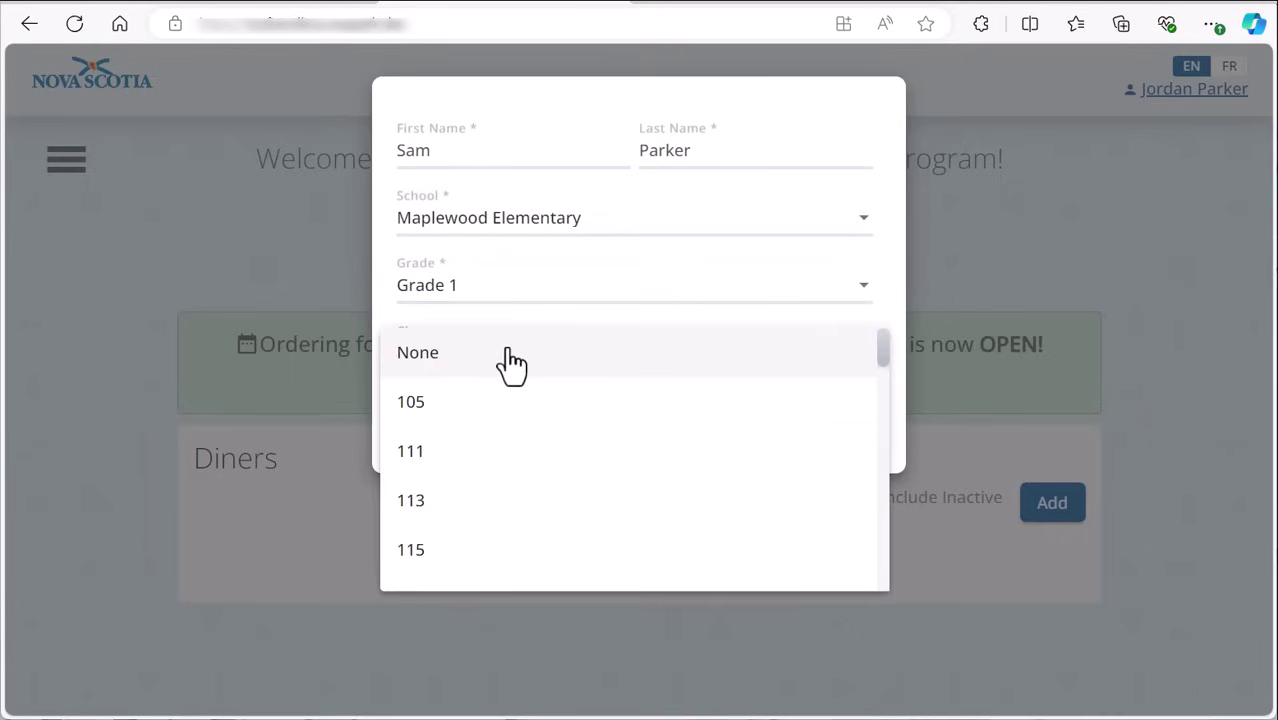
pyautogui.click(486, 427)
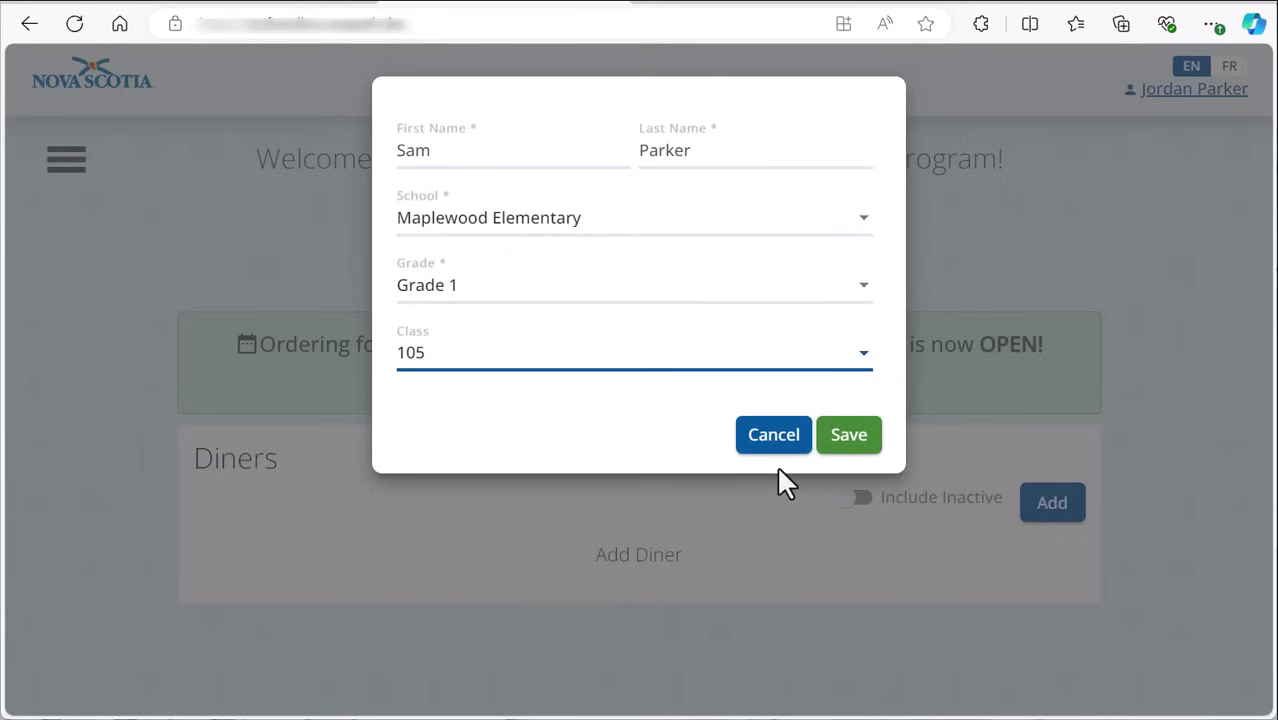
pyautogui.click(854, 437)
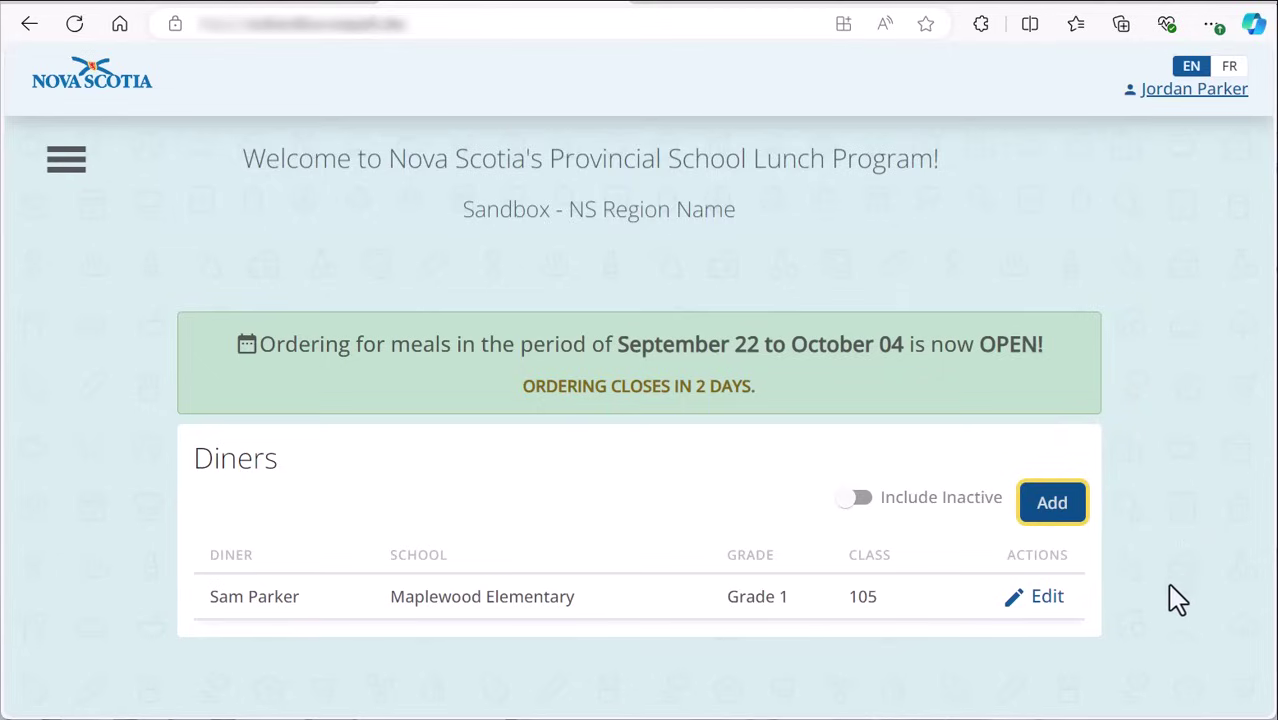
# Step: Add a second Maplewood Elementary diner in Grade 2, class 115
pyautogui.click(1052, 503)
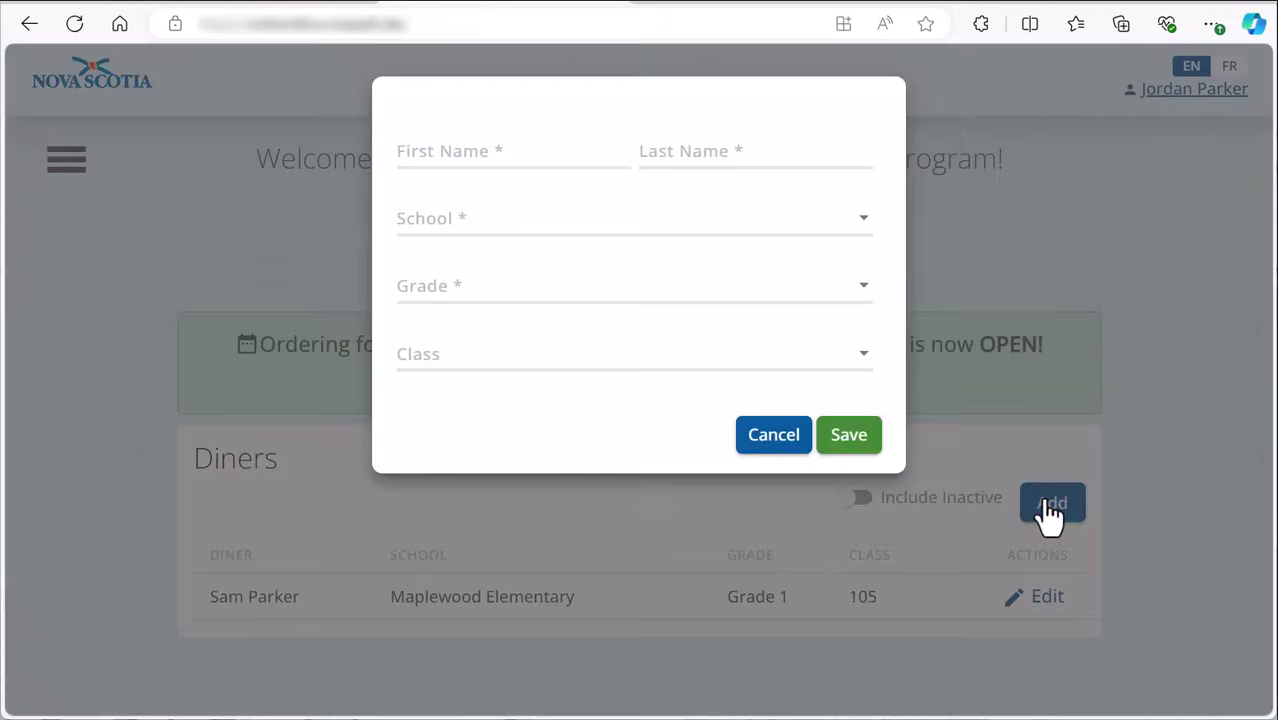
pyautogui.click(456, 150)
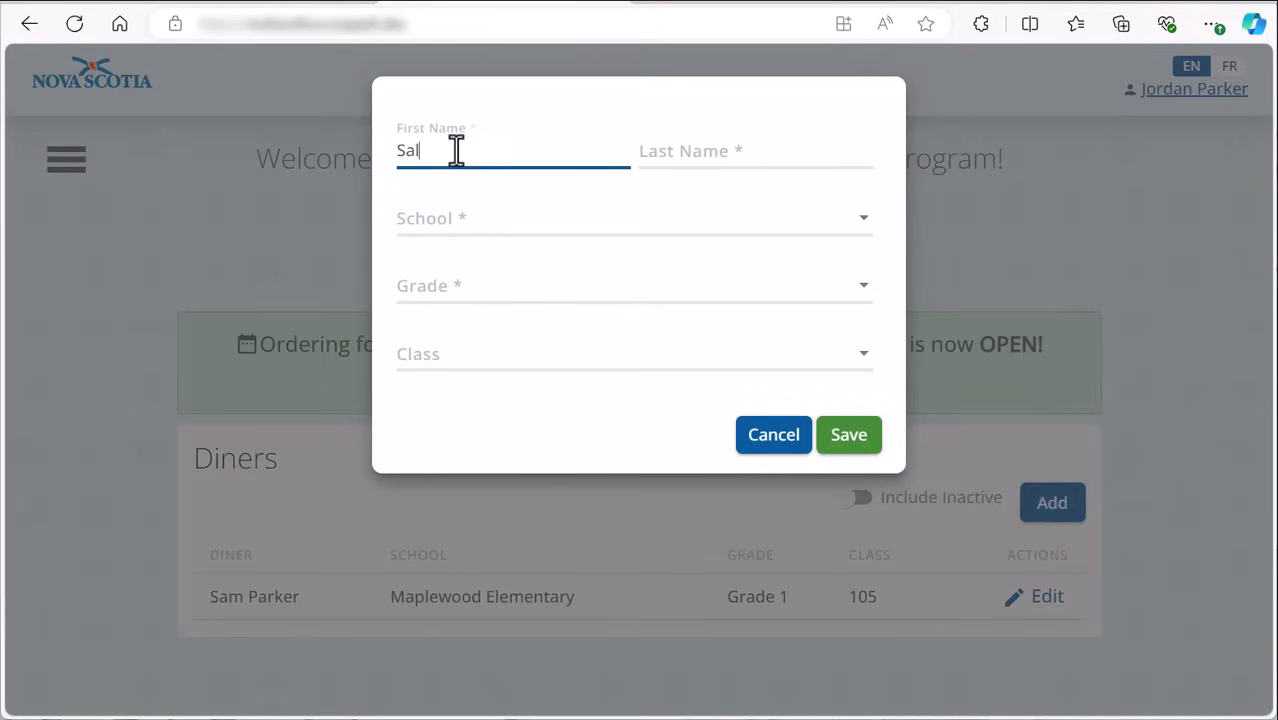
pyautogui.press('Tab')
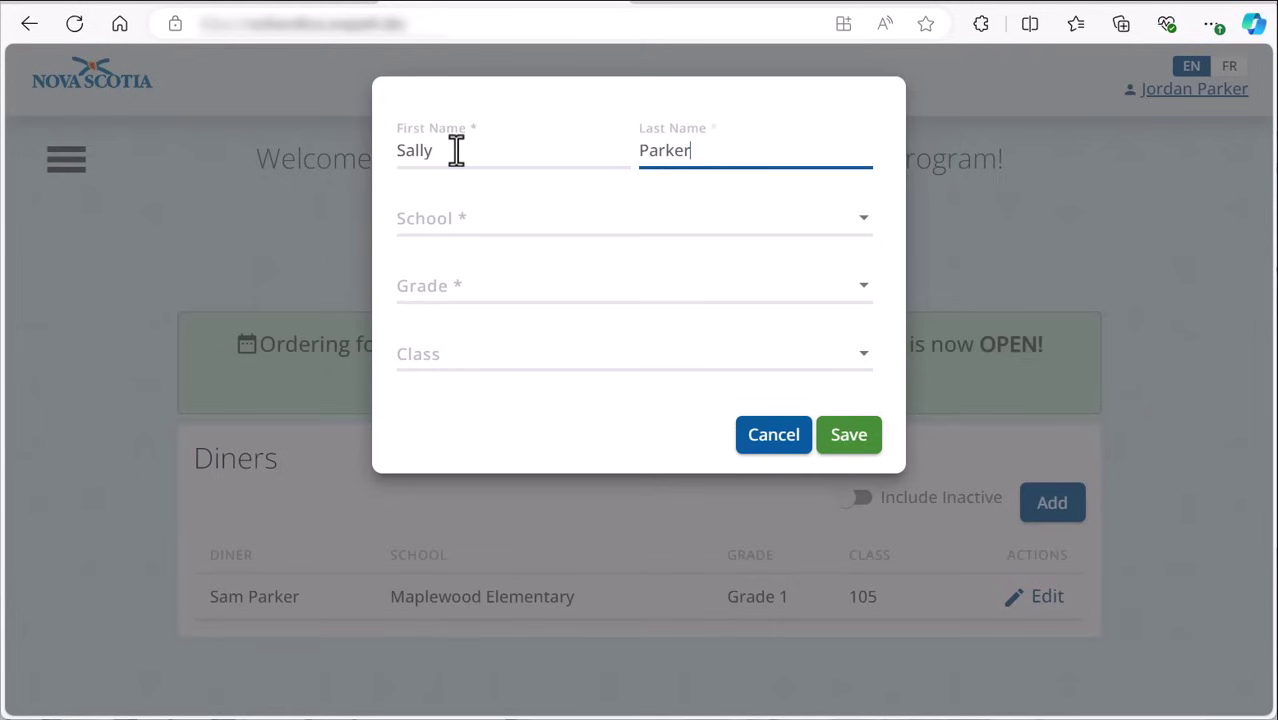
pyautogui.click(440, 222)
pyautogui.scroll(-3, 458, 290)
pyautogui.click(480, 280)
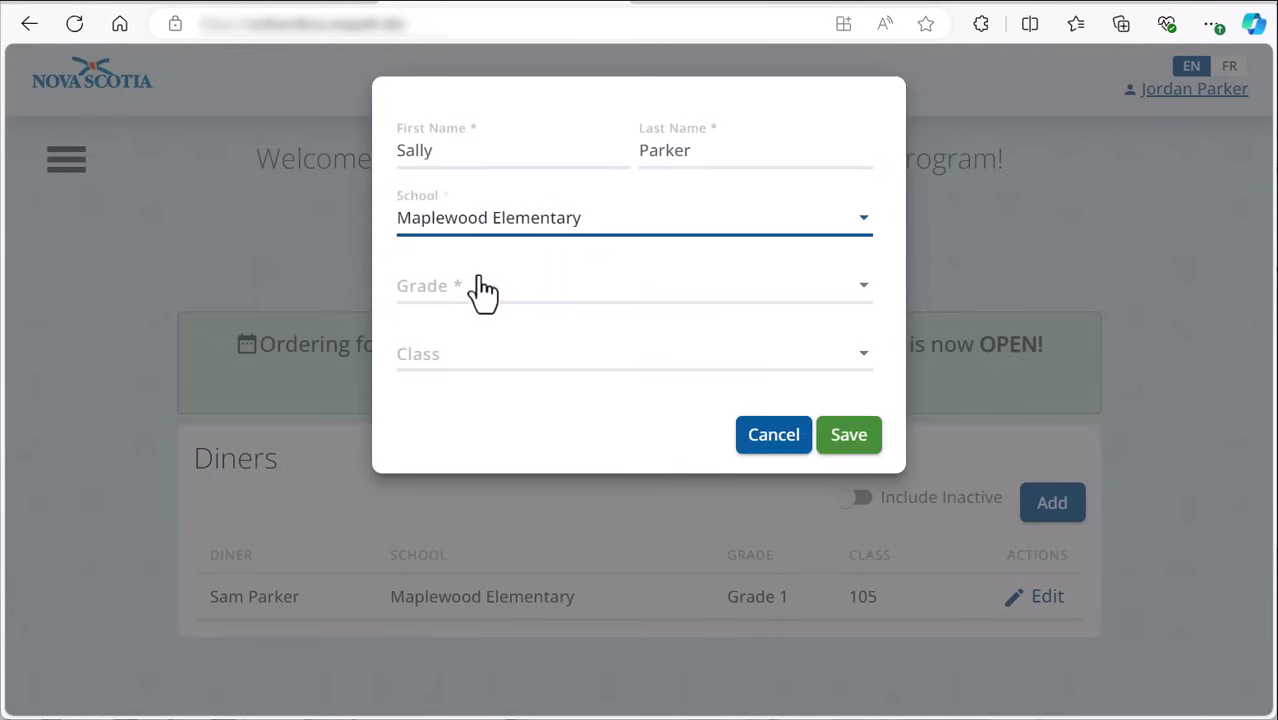
pyautogui.click(482, 290)
pyautogui.click(480, 435)
pyautogui.click(477, 362)
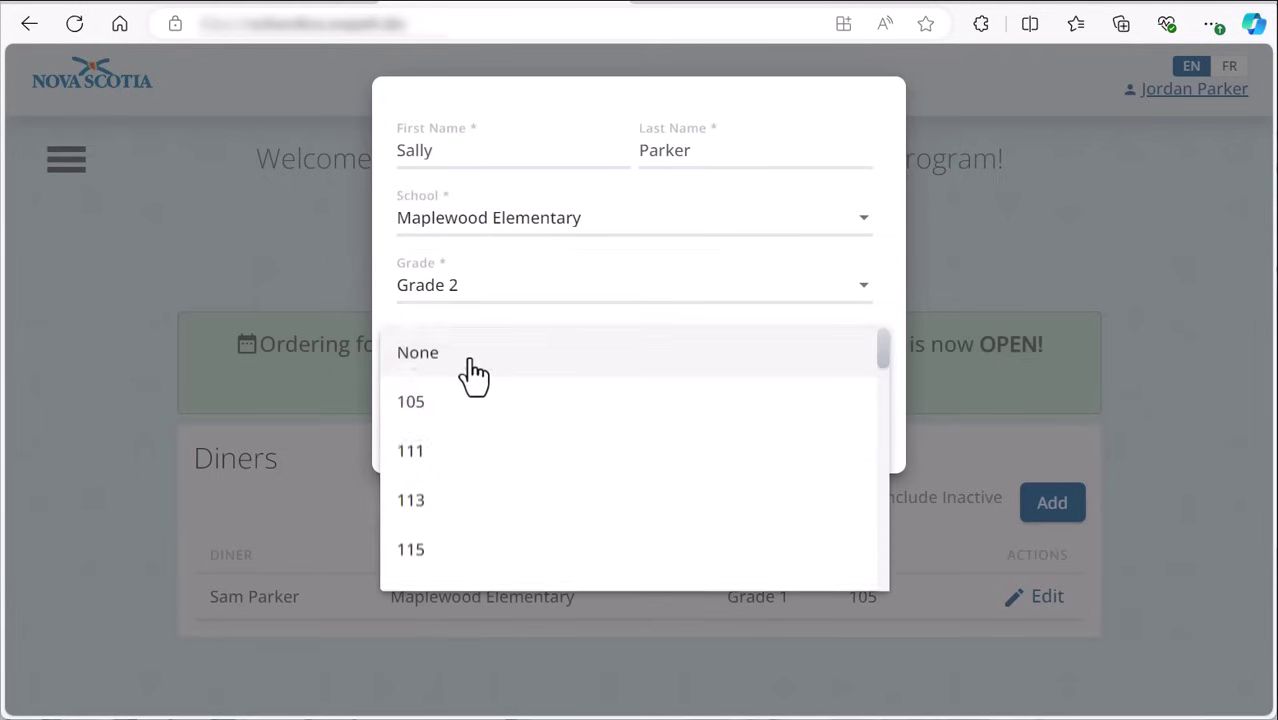
pyautogui.click(455, 565)
pyautogui.click(848, 436)
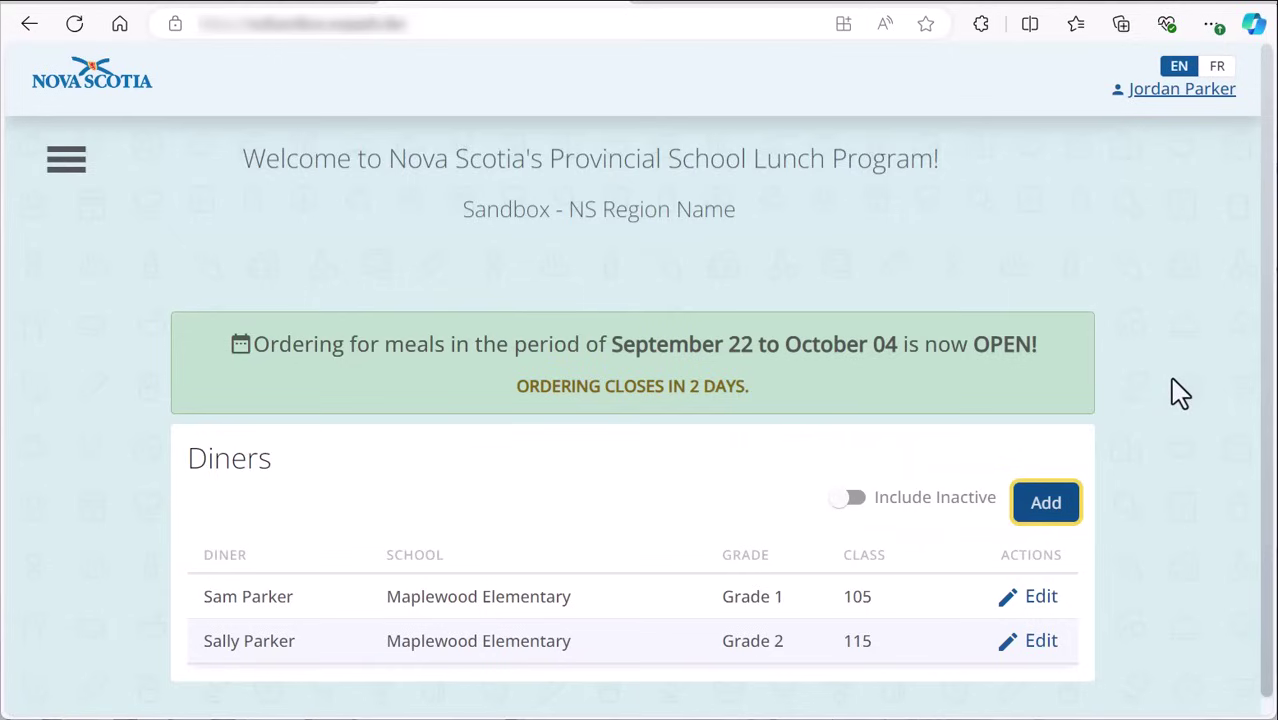
# Step: Start ordering meals for the diners for September 22 to October 04
pyautogui.scroll(-1, 1073, 639)
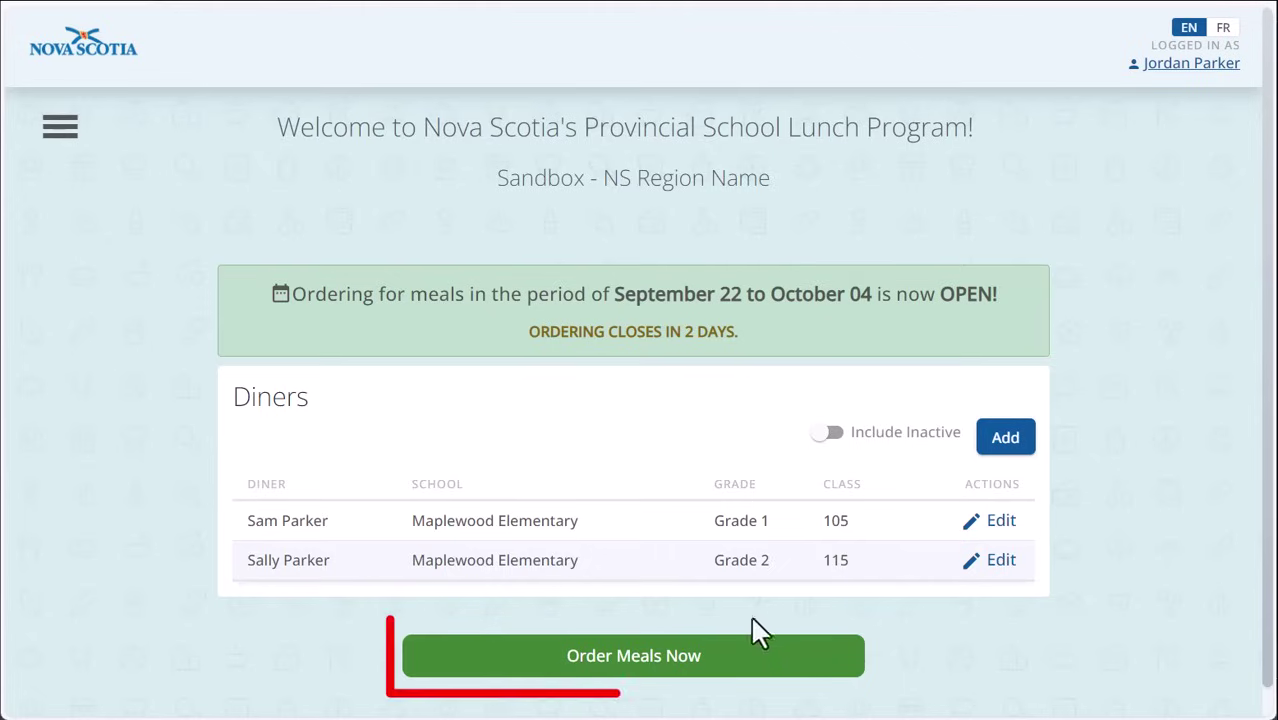
pyautogui.click(706, 658)
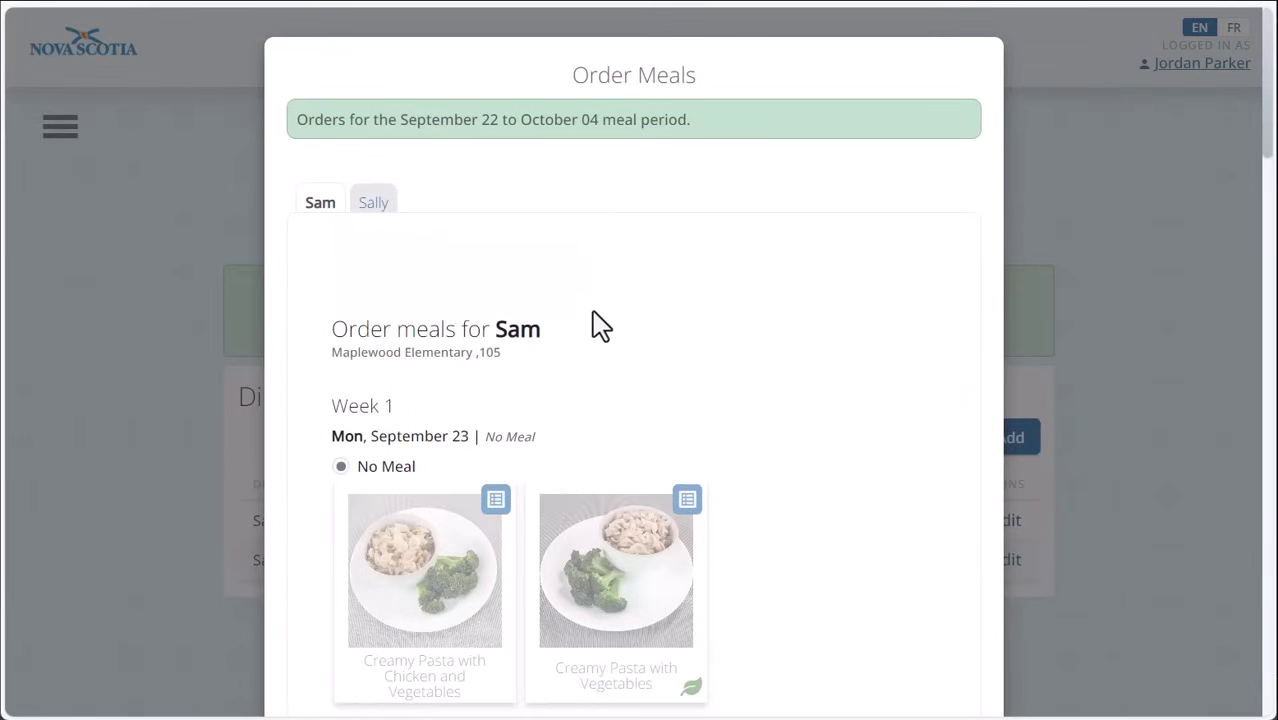
# Step: Choose Creamy Pasta with Chicken for September 23 and review its ingredient details
pyautogui.scroll(-3, 600, 358)
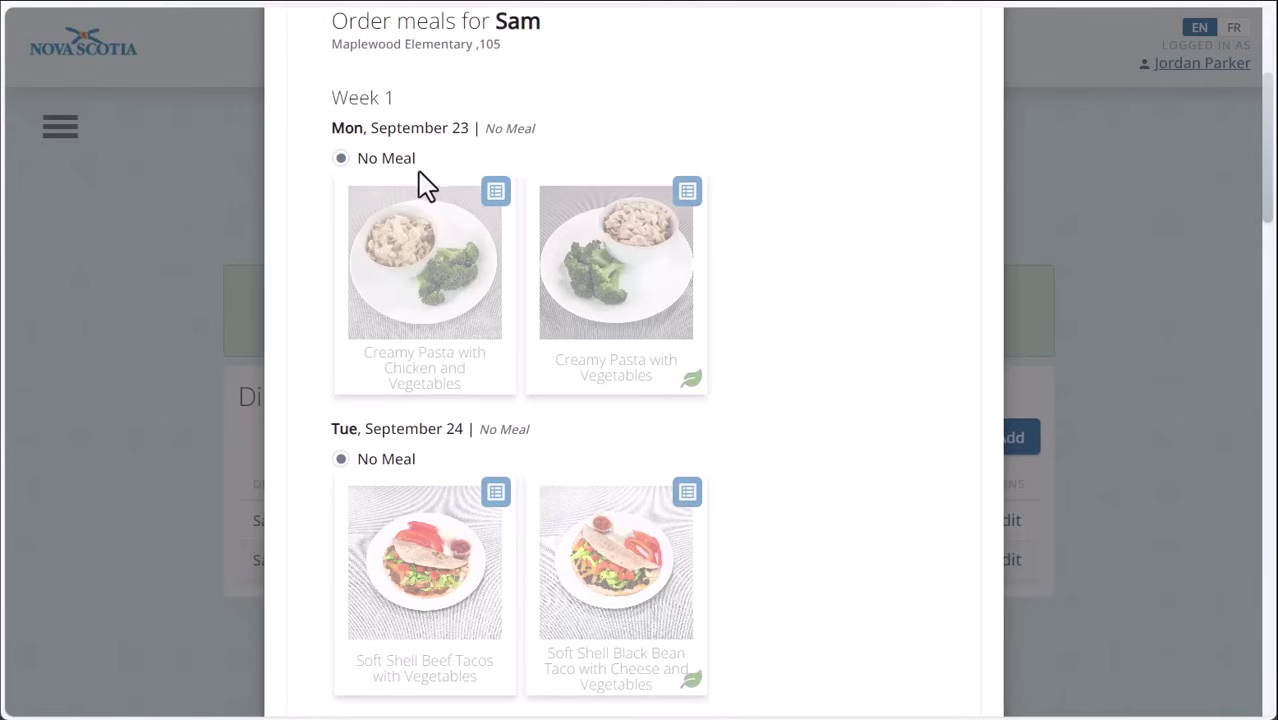
pyautogui.click(436, 282)
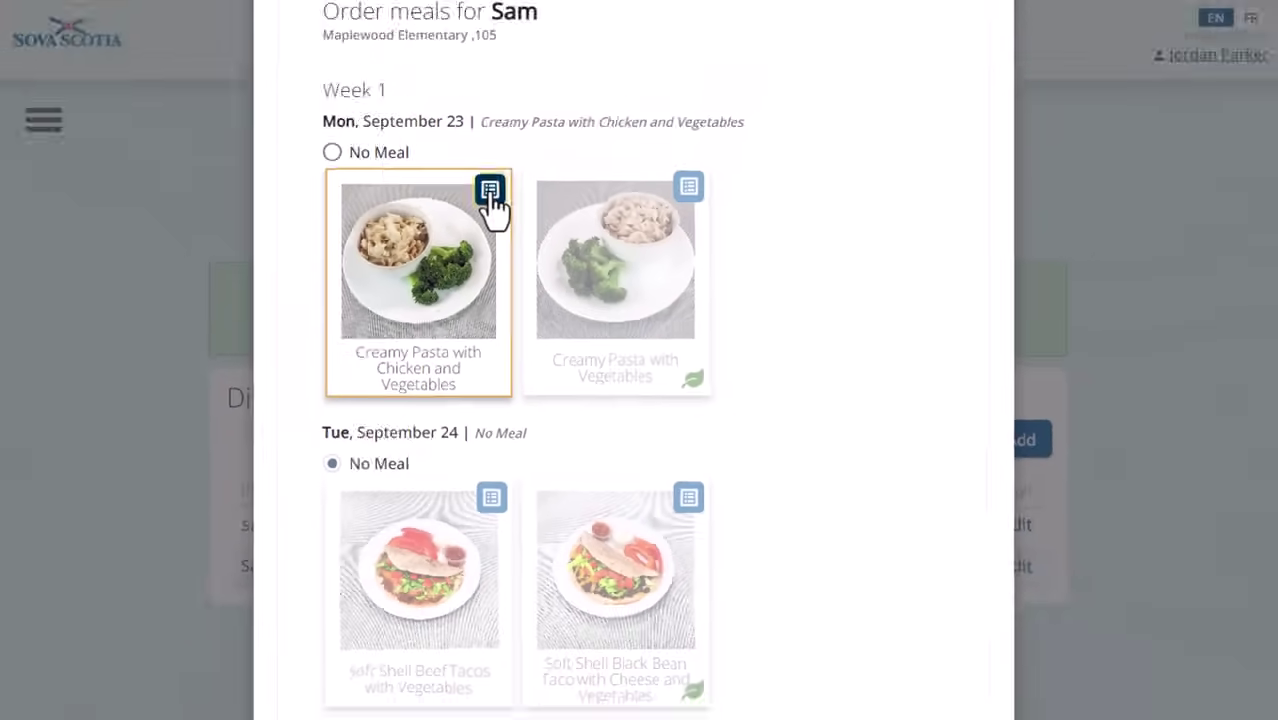
pyautogui.click(419, 110)
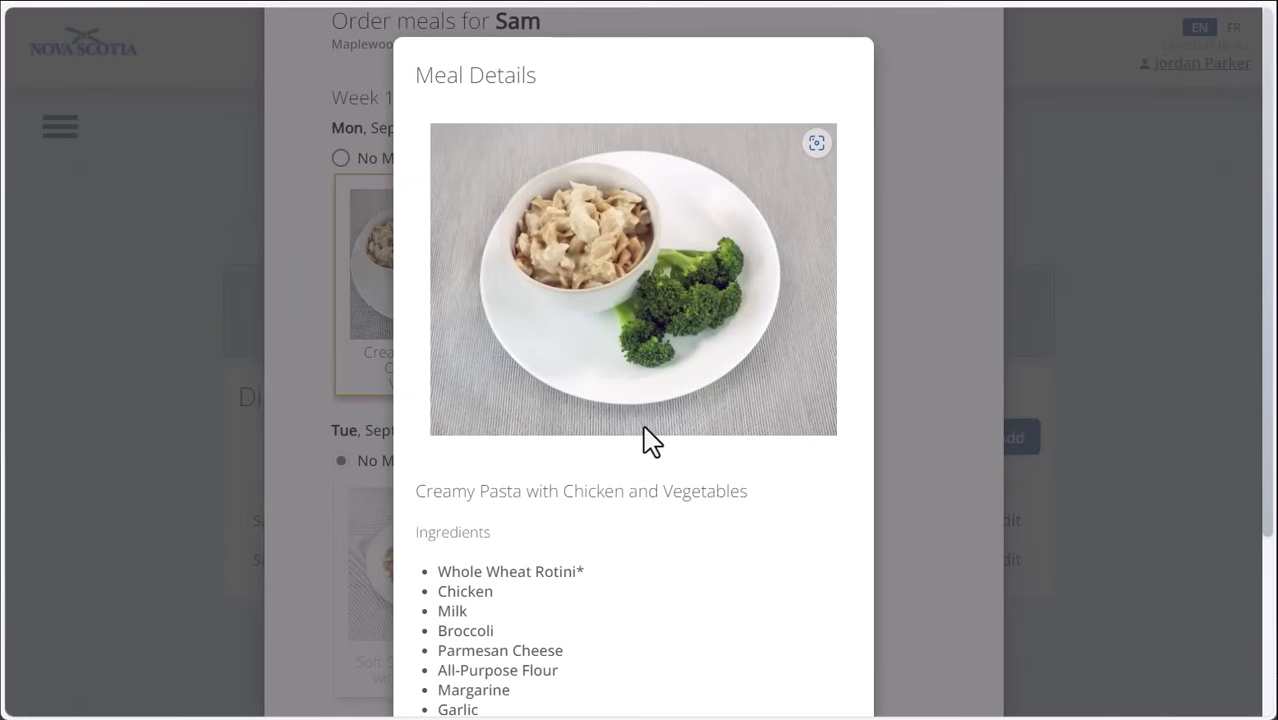
pyautogui.scroll(-1, 643, 430)
pyautogui.scroll(-2, 650, 443)
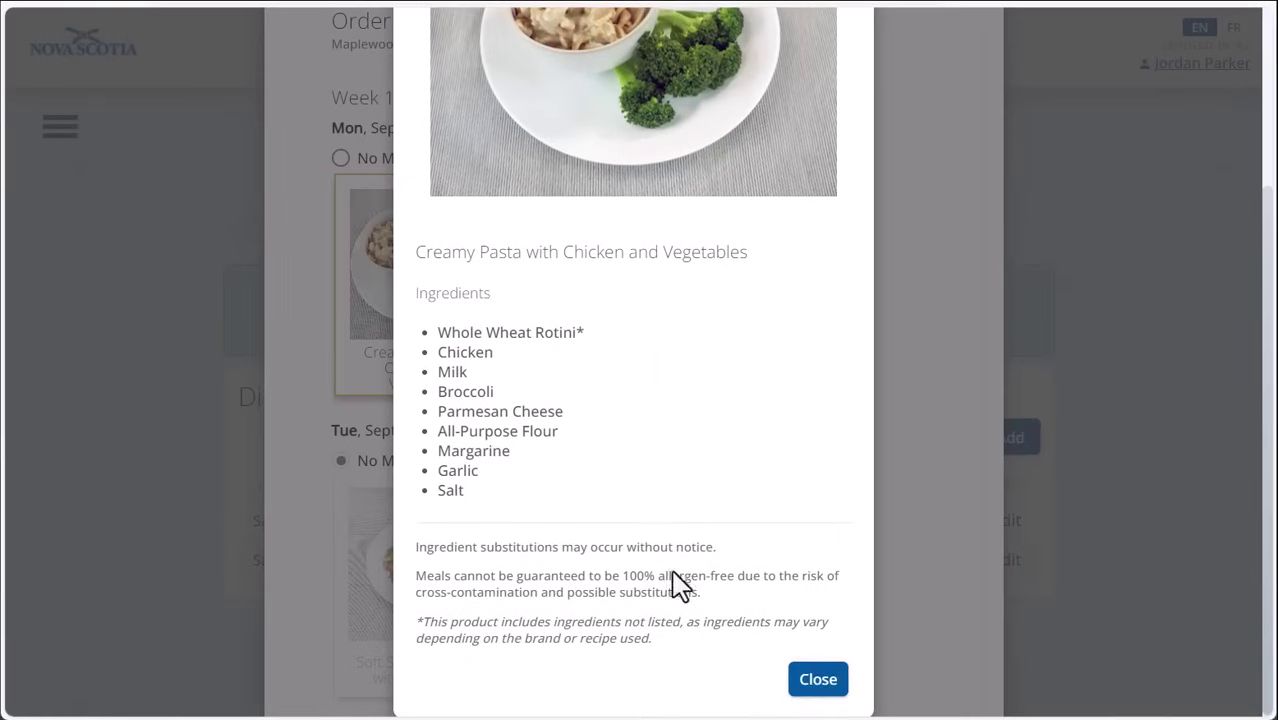
pyautogui.click(820, 676)
# Step: Choose Beef Tacos, the meatballs meal, Chicken Shawarma Wrap and Mini Veggie Pizza for September 24–27
pyautogui.click(442, 552)
pyautogui.scroll(-3, 442, 552)
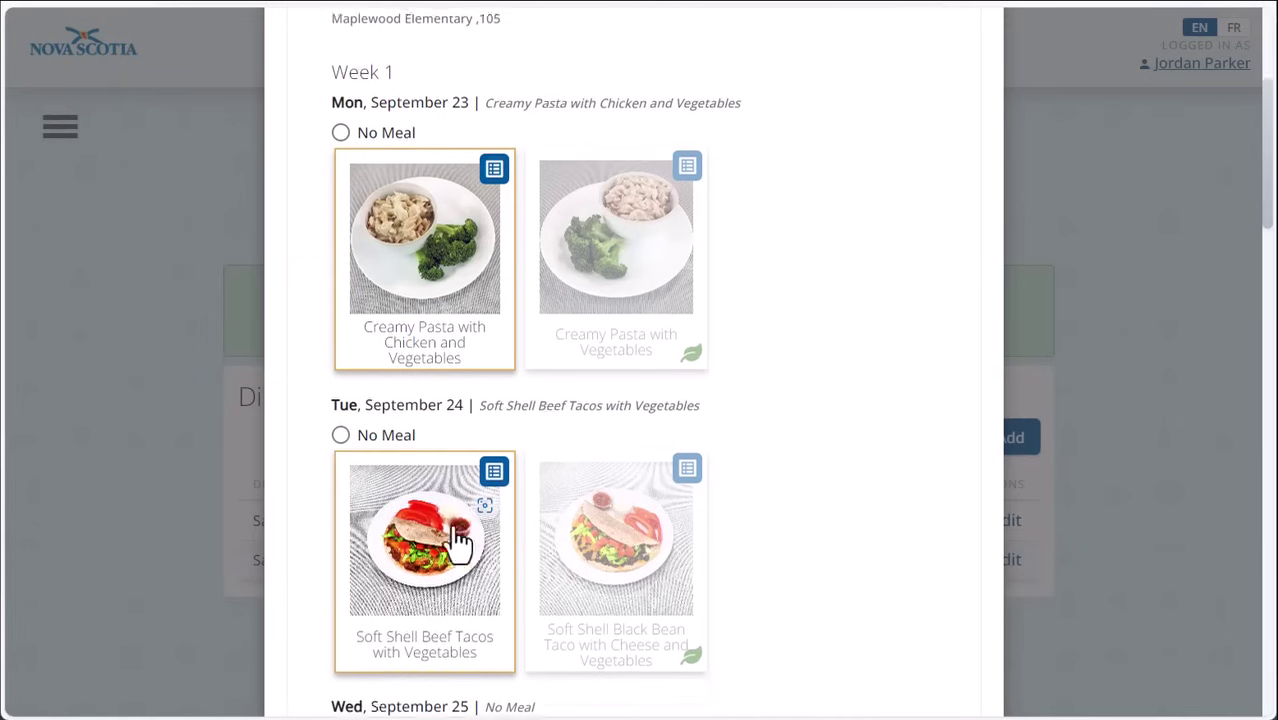
pyautogui.click(442, 552)
pyautogui.scroll(-4, 442, 540)
pyautogui.click(447, 451)
pyautogui.scroll(-3, 447, 451)
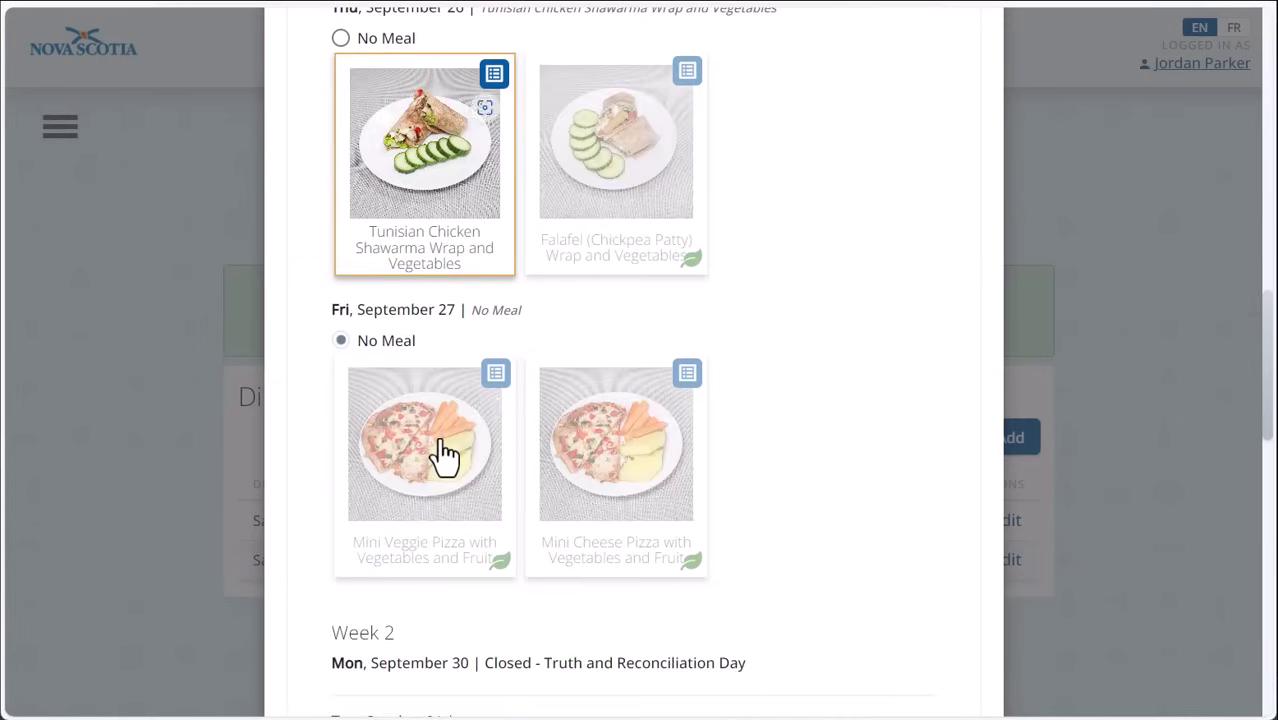
pyautogui.click(445, 453)
# Step: Choose Bean Chili, Picnic Plate, Fish Cakes and Beef Burger for October 01–04, then check out
pyautogui.scroll(-3, 445, 453)
pyautogui.click(460, 510)
pyautogui.scroll(-4, 442, 508)
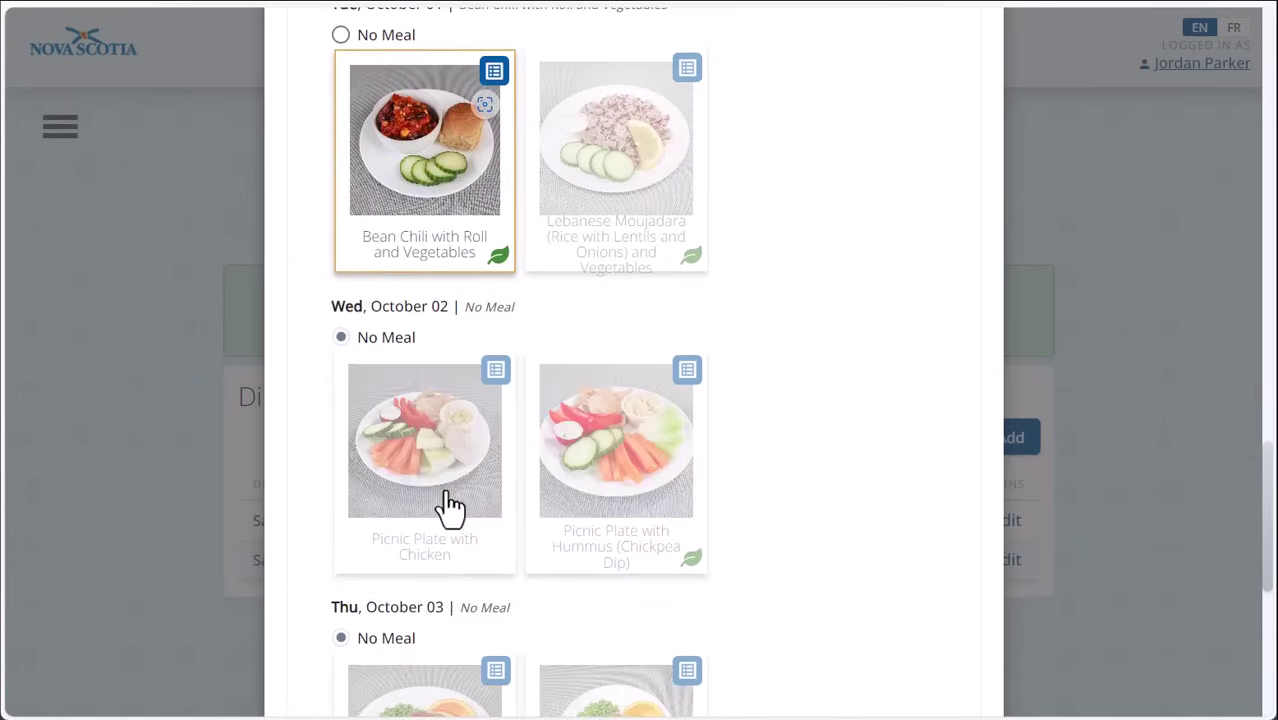
pyautogui.click(442, 470)
pyautogui.scroll(-3, 442, 470)
pyautogui.click(445, 474)
pyautogui.scroll(-3, 445, 474)
pyautogui.click(445, 495)
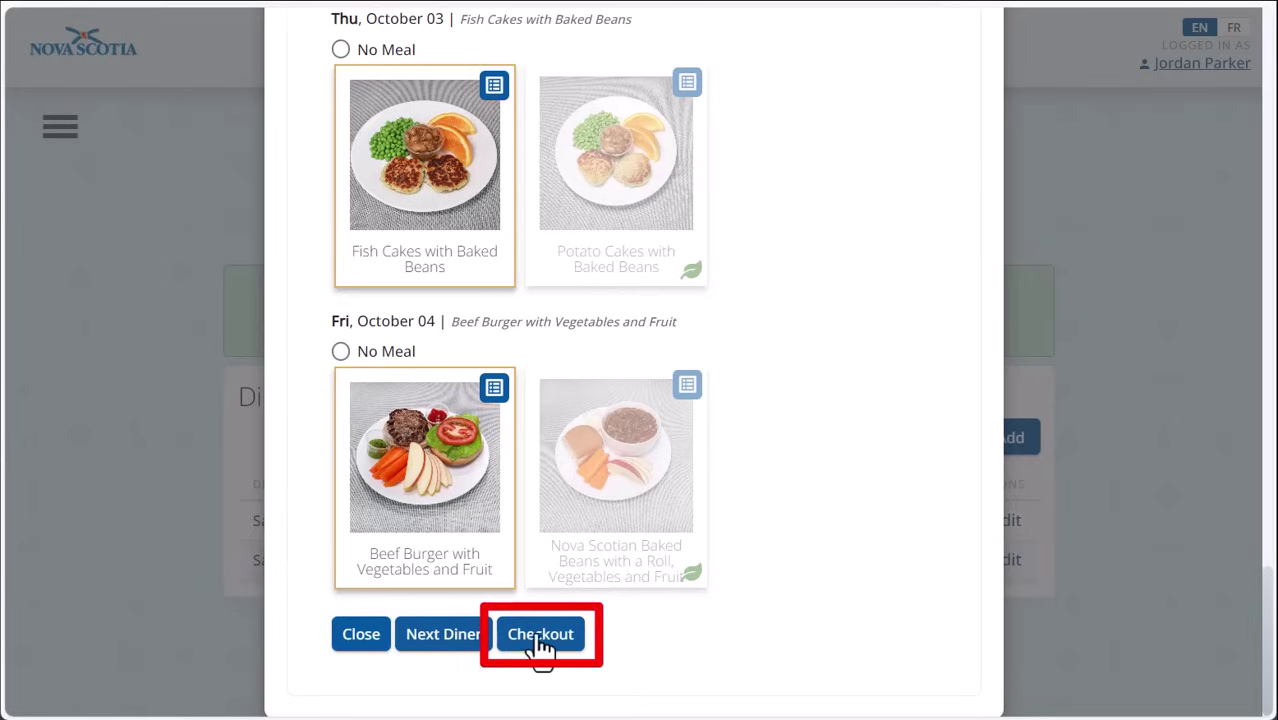
pyautogui.click(536, 640)
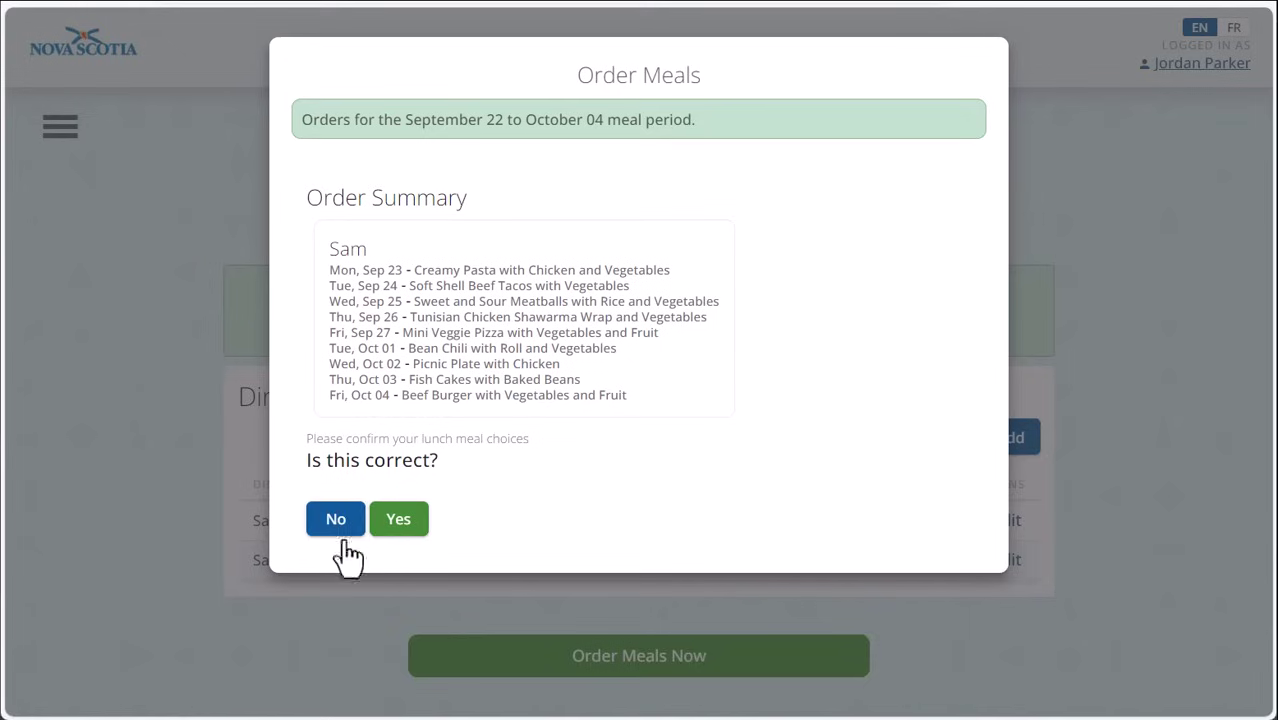
# Step: Confirm the nine meals in the Order Summary are correct
pyautogui.click(403, 528)
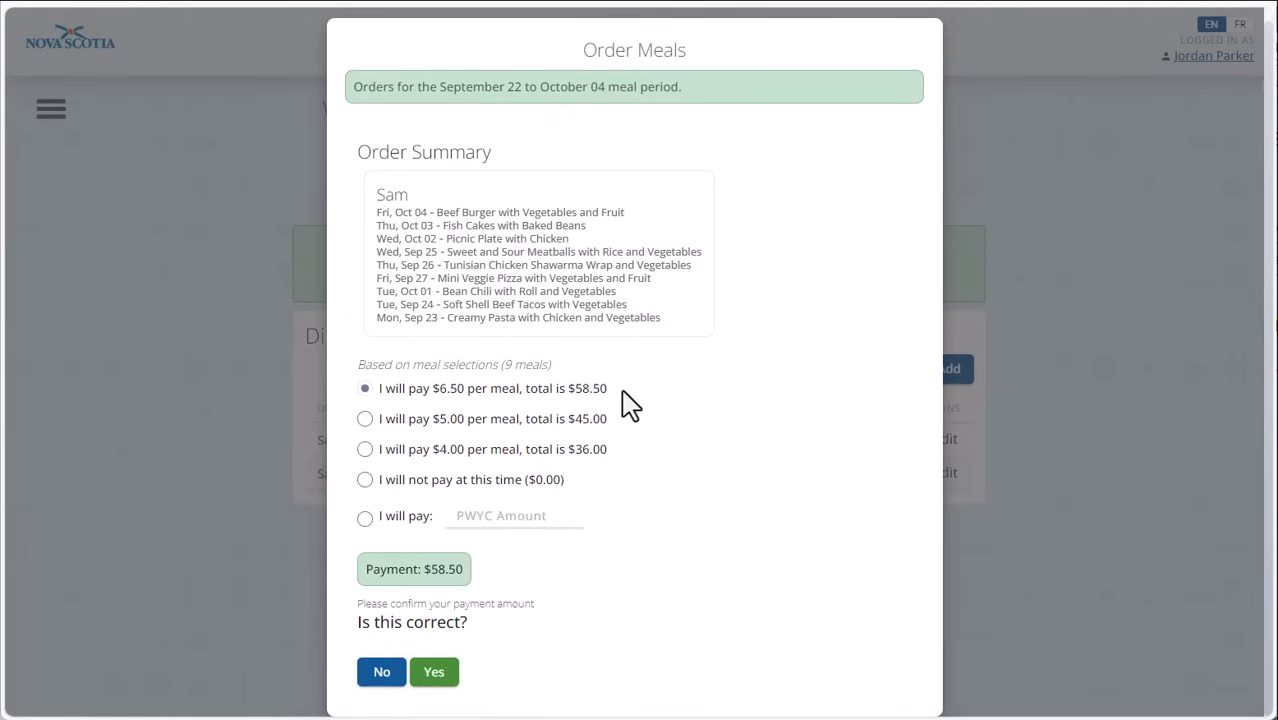
# Step: Try the payment options, settle on not paying at this time, and confirm $0.00
pyautogui.click(365, 420)
pyautogui.click(365, 449)
pyautogui.click(365, 480)
pyautogui.click(479, 515)
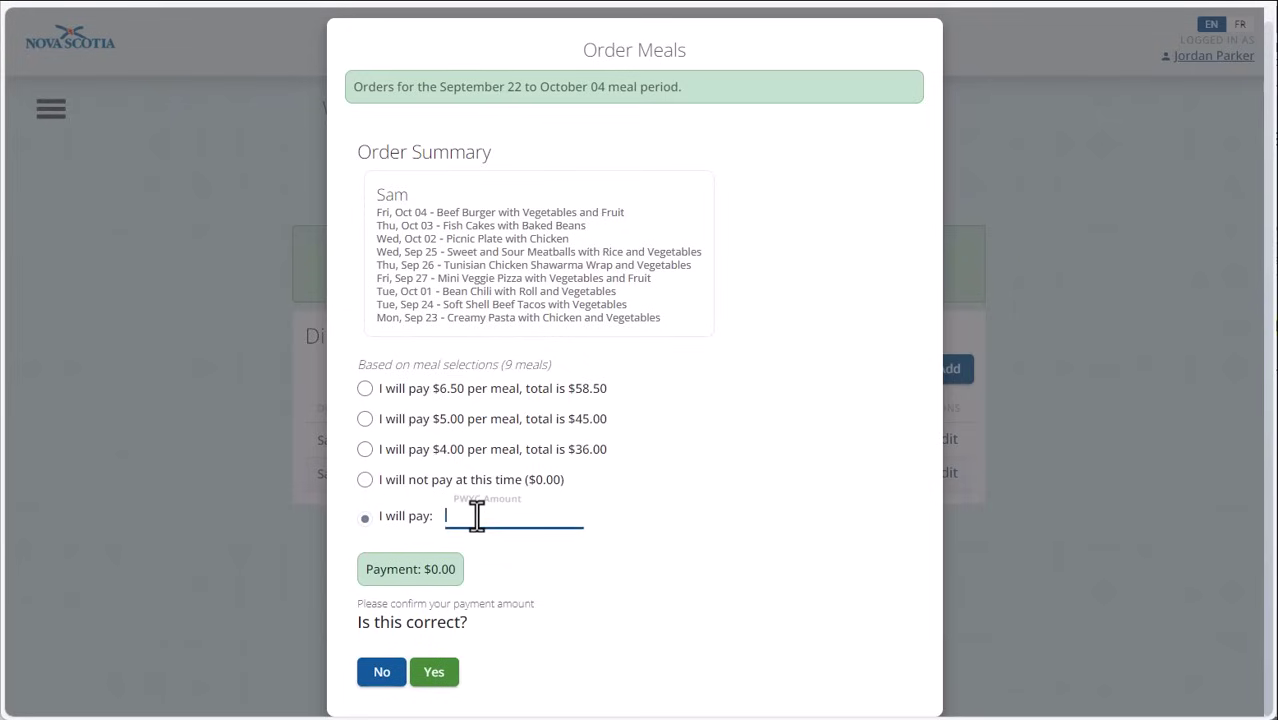
pyautogui.click(365, 480)
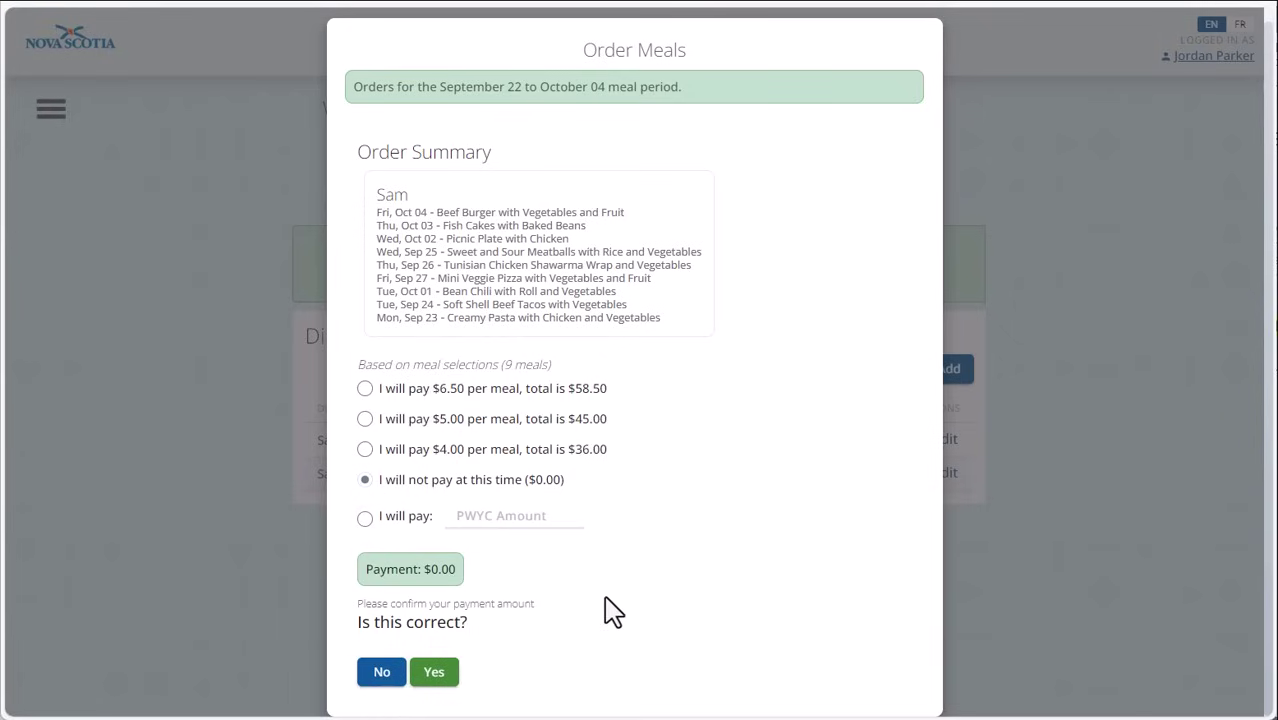
pyautogui.click(434, 674)
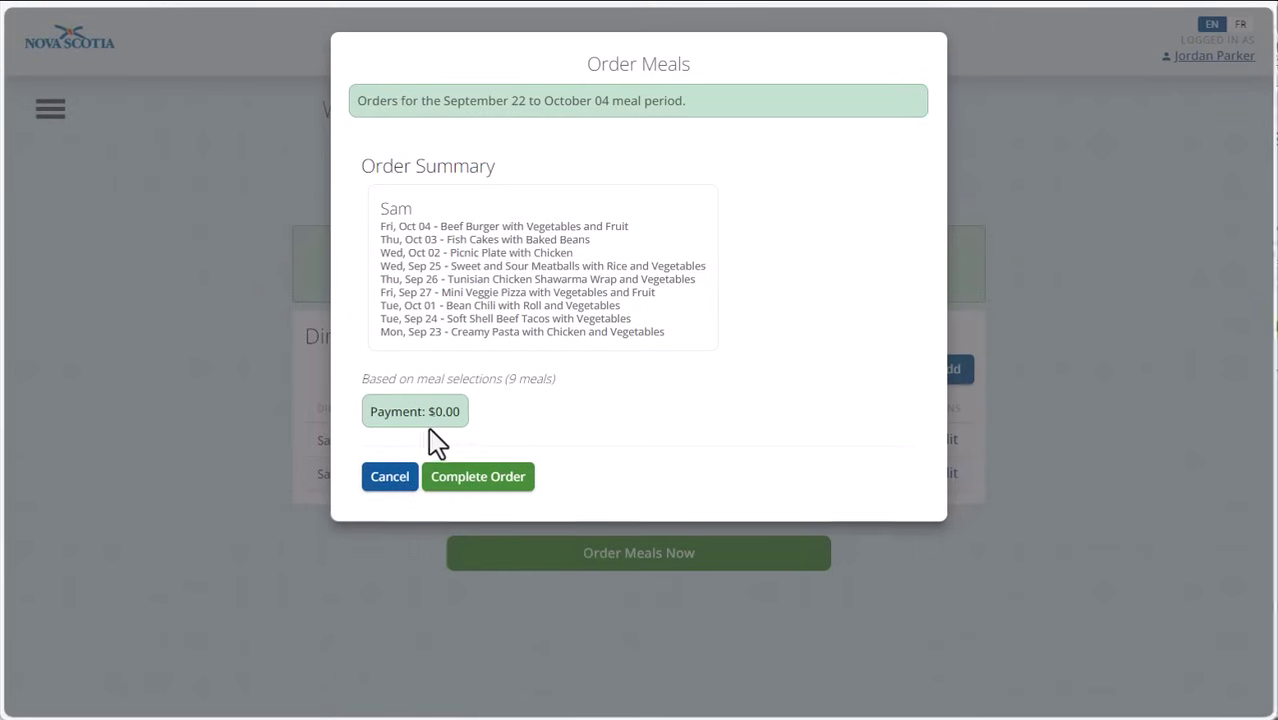
# Step: Select $6.50 per meal ($58.50 total), confirm it, and proceed to NS Pay
pyautogui.moveTo(368, 412); pyautogui.dragTo(399, 414)
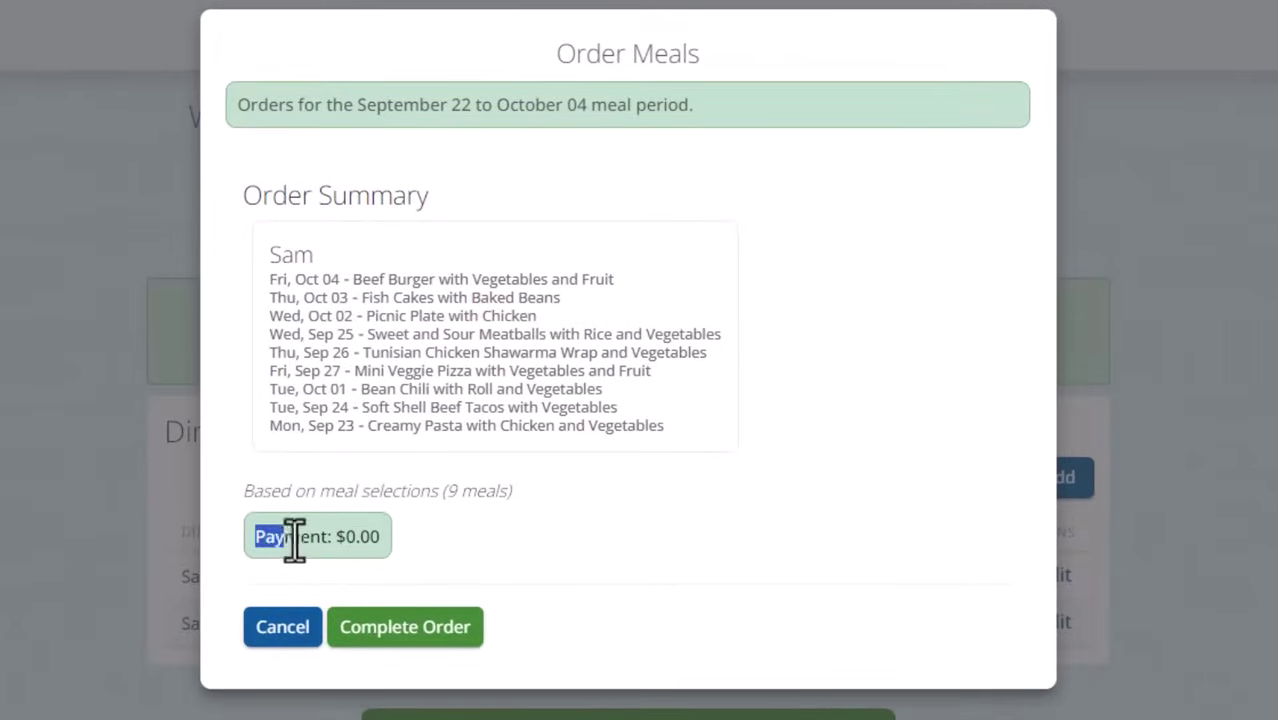
pyautogui.moveTo(294, 541); pyautogui.dragTo(392, 536)
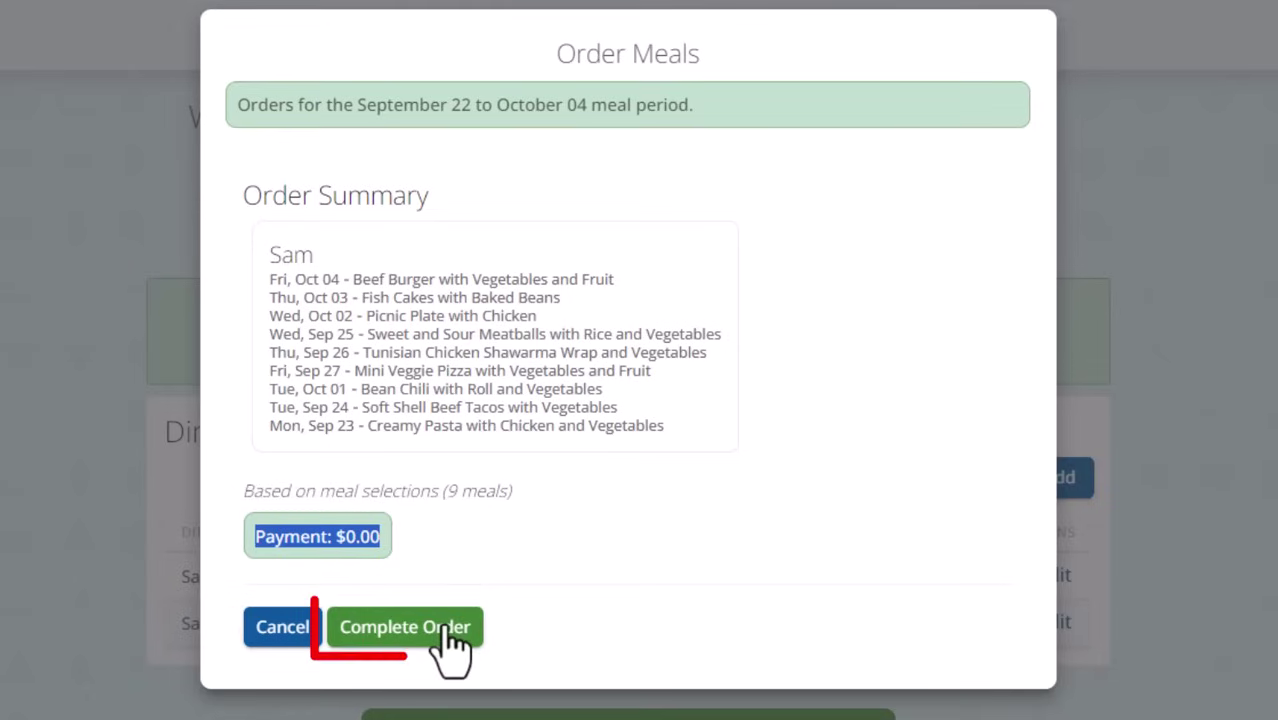
pyautogui.click(548, 566)
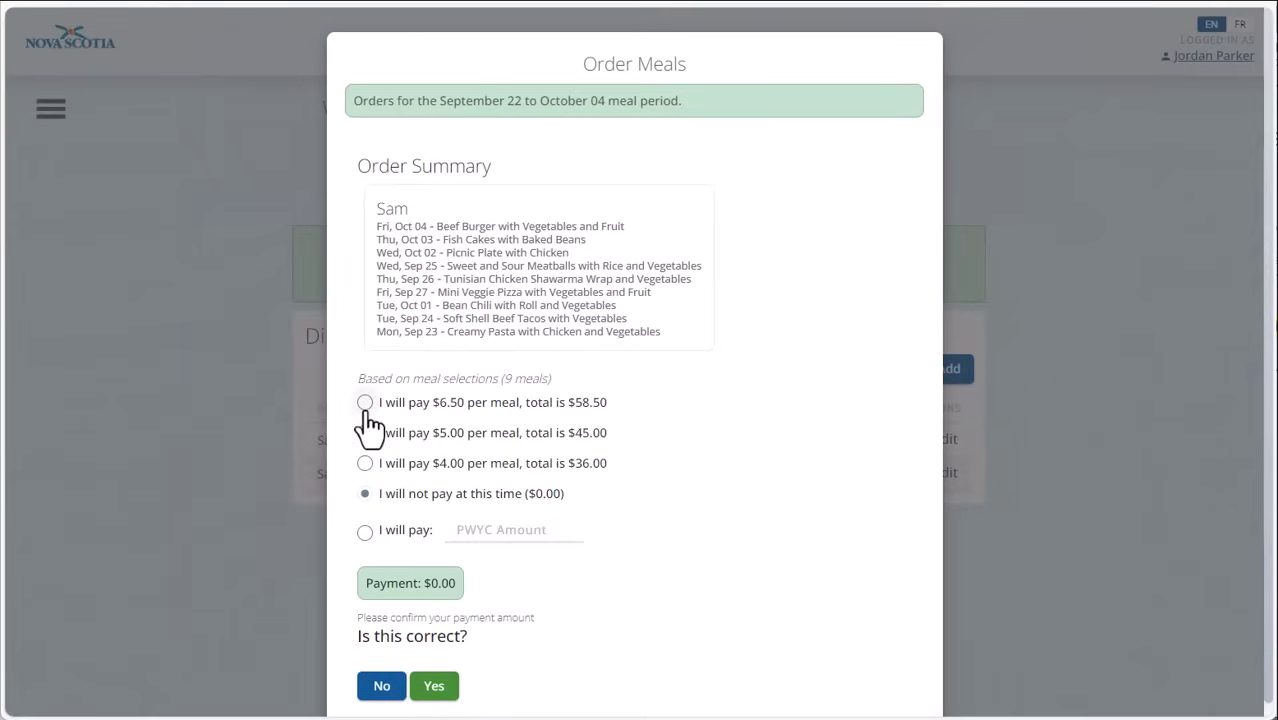
pyautogui.click(365, 403)
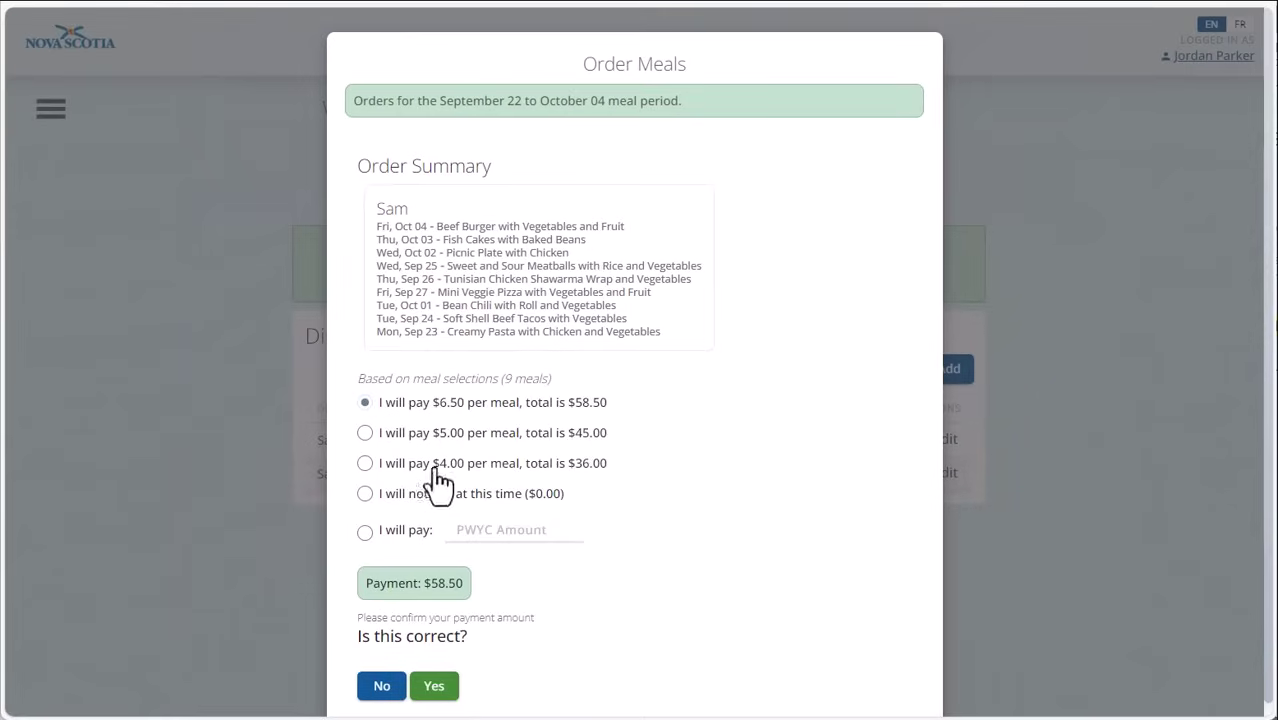
pyautogui.click(435, 686)
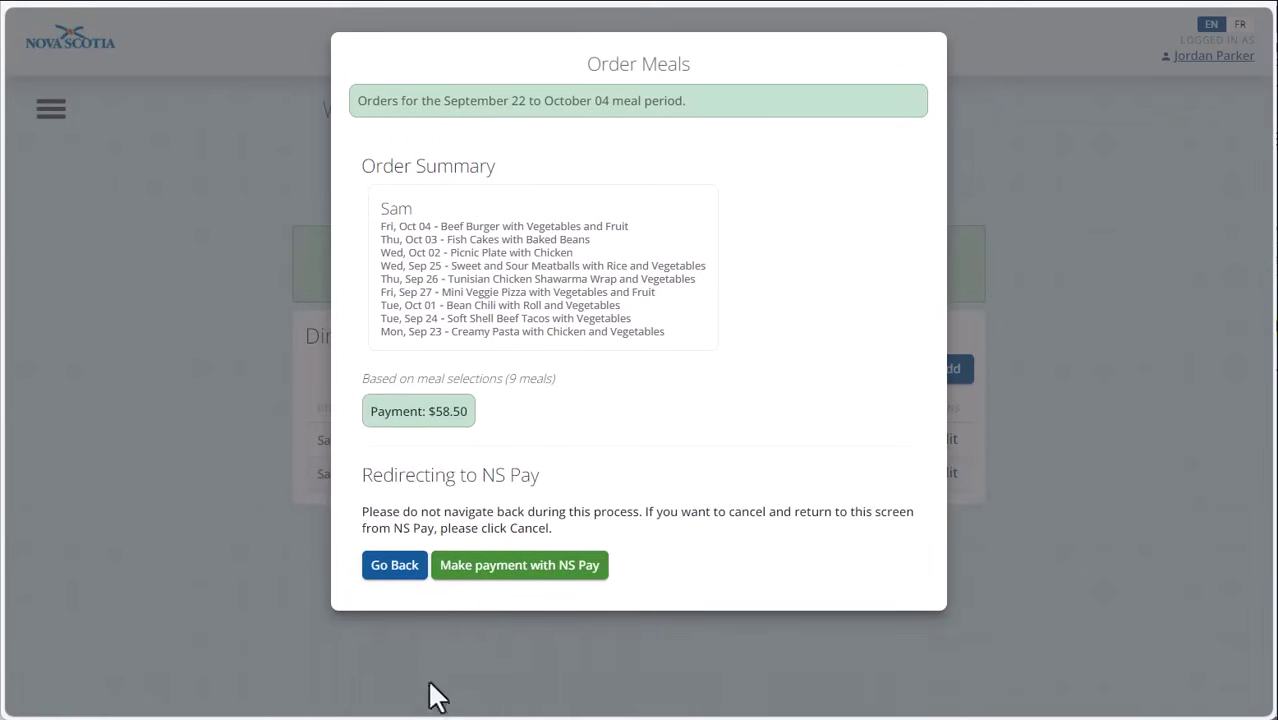
pyautogui.click(519, 566)
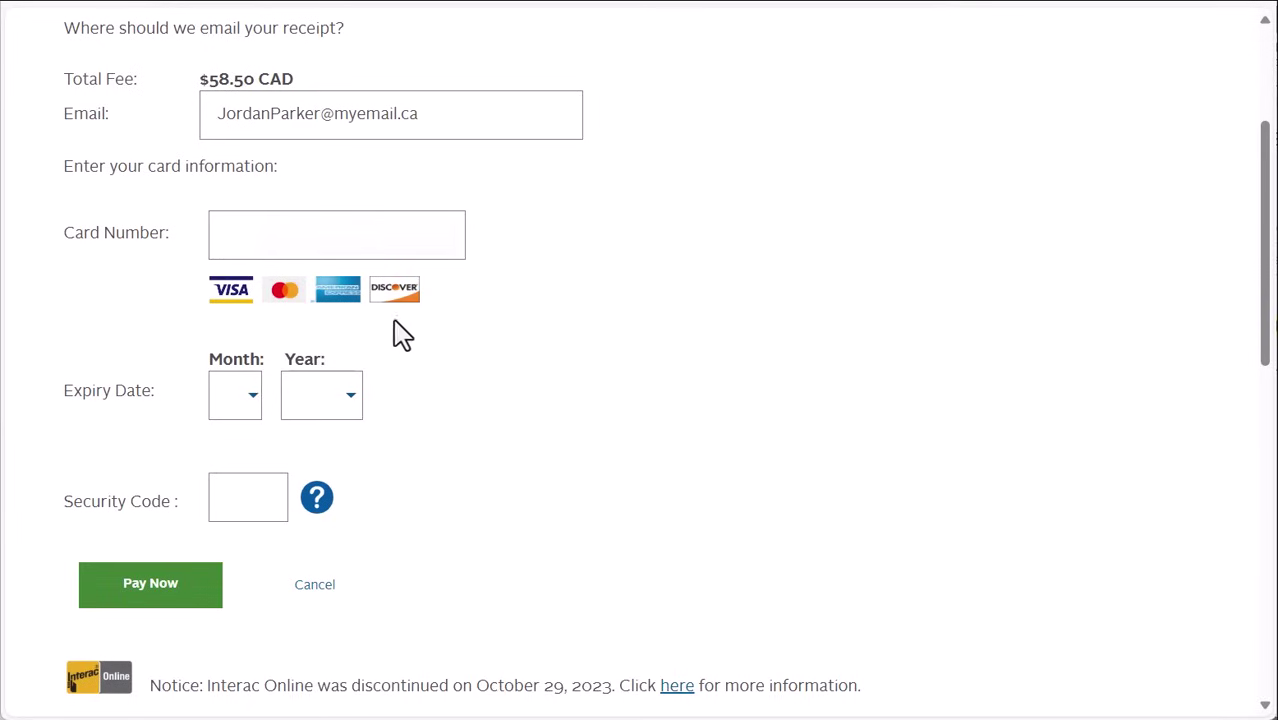
# Step: Pay the $58.50 NS Pay fee with the card number, expiry month and year, and security code
pyautogui.click(346, 236)
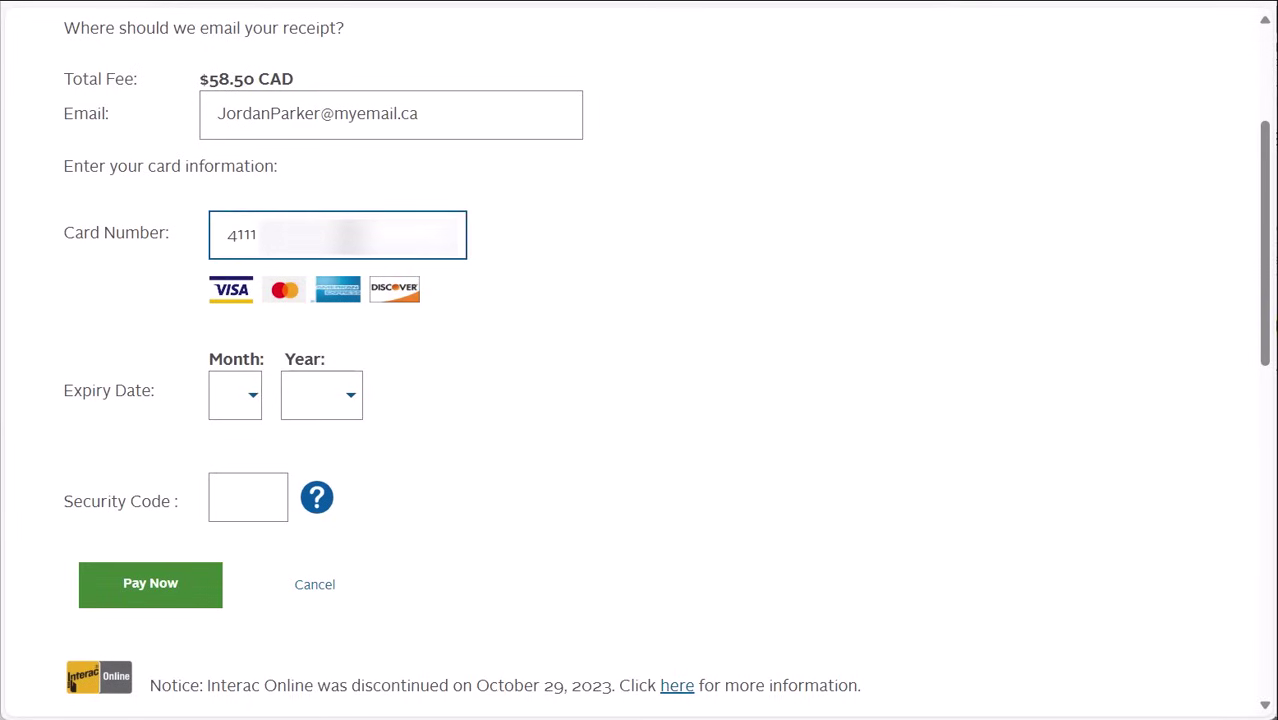
pyautogui.click(245, 410)
pyautogui.click(232, 653)
pyautogui.click(355, 400)
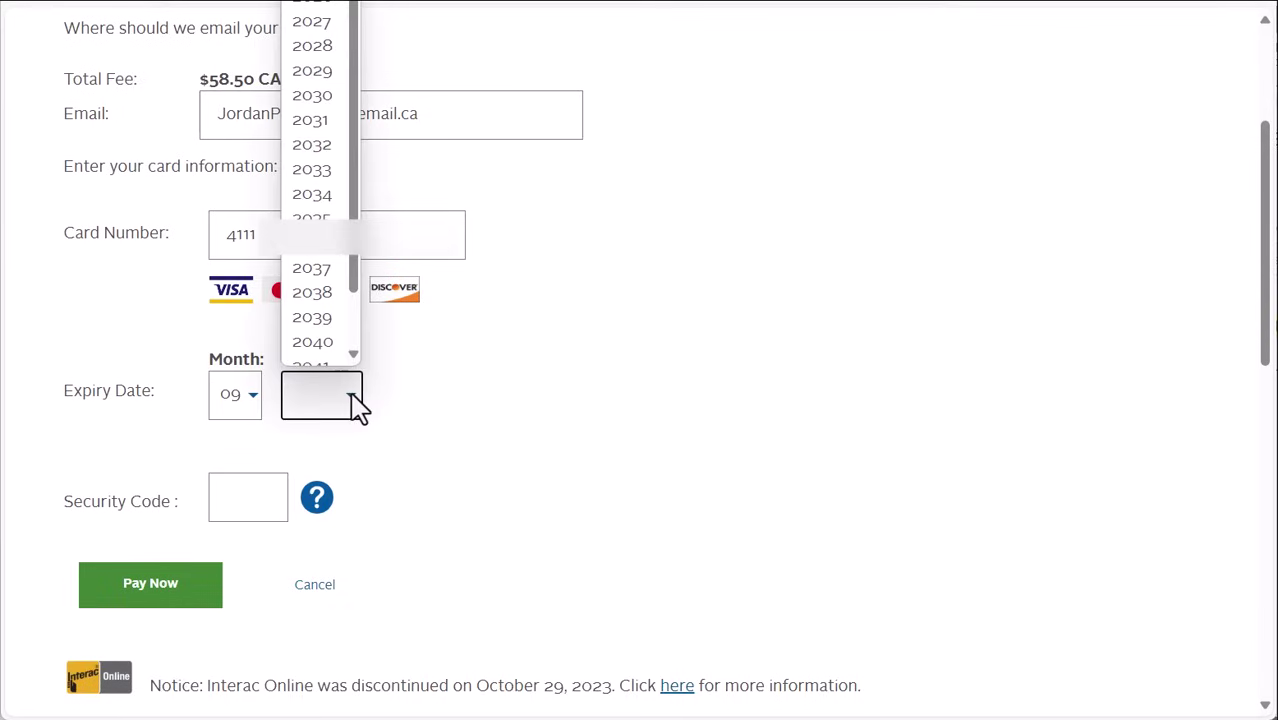
pyautogui.click(318, 47)
pyautogui.click(250, 500)
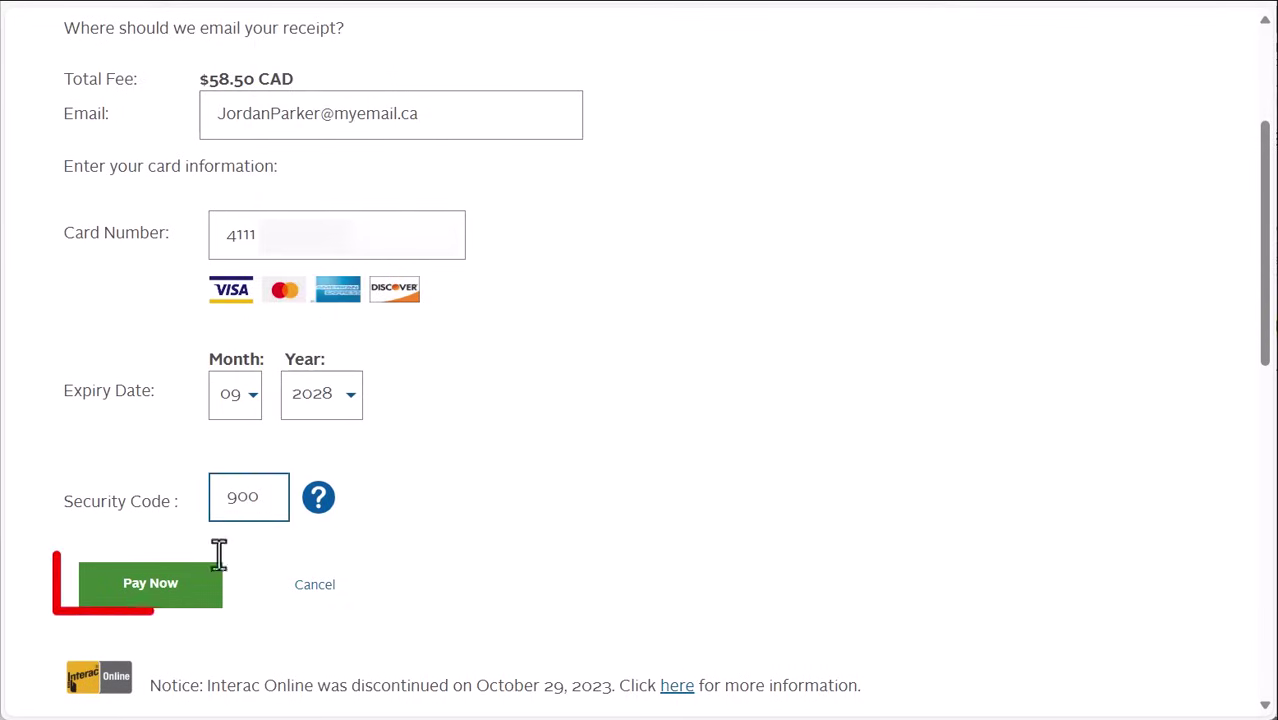
pyautogui.click(164, 602)
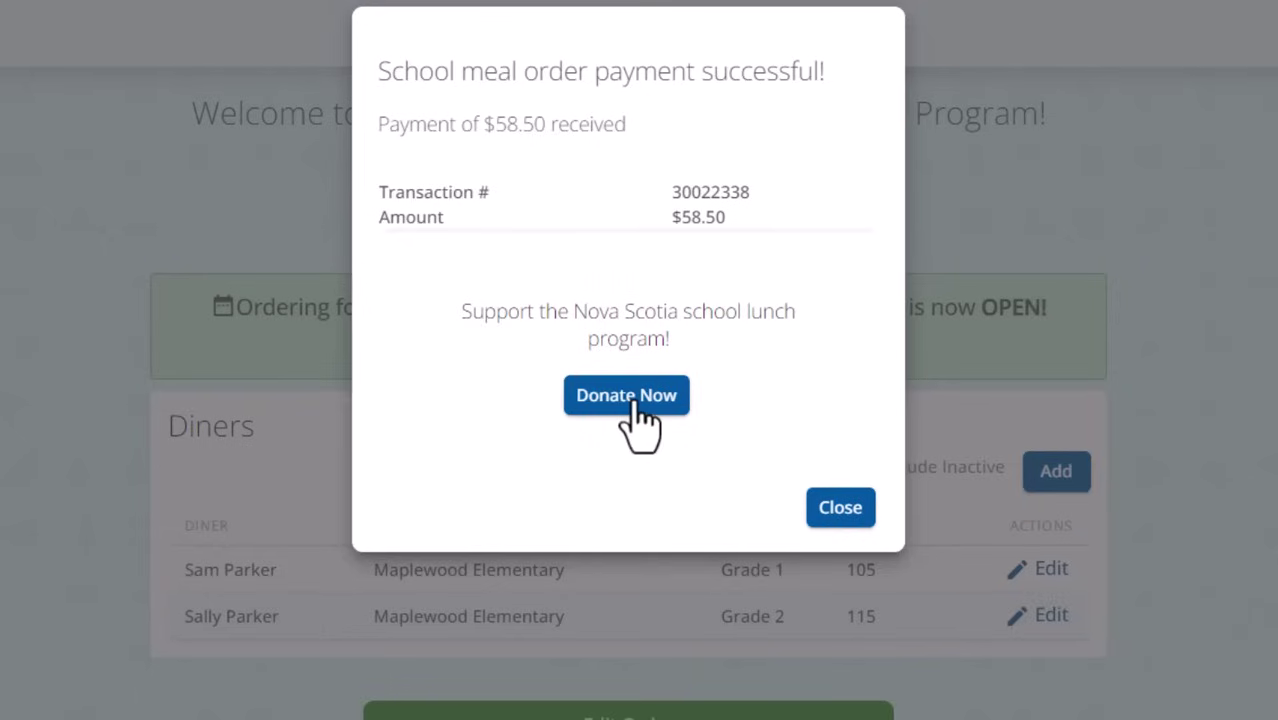
# Step: Close the payment-successful message to return to the home page listing both diners
pyautogui.click(847, 518)
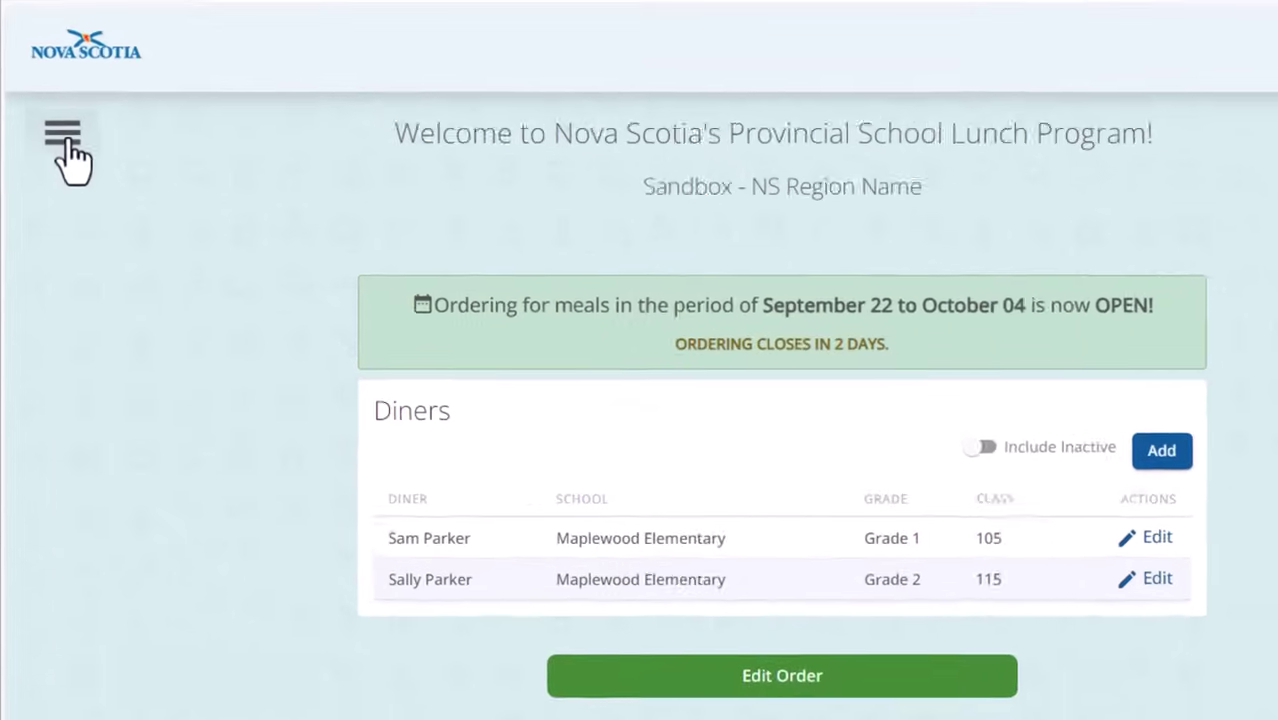
pyautogui.click(51, 110)
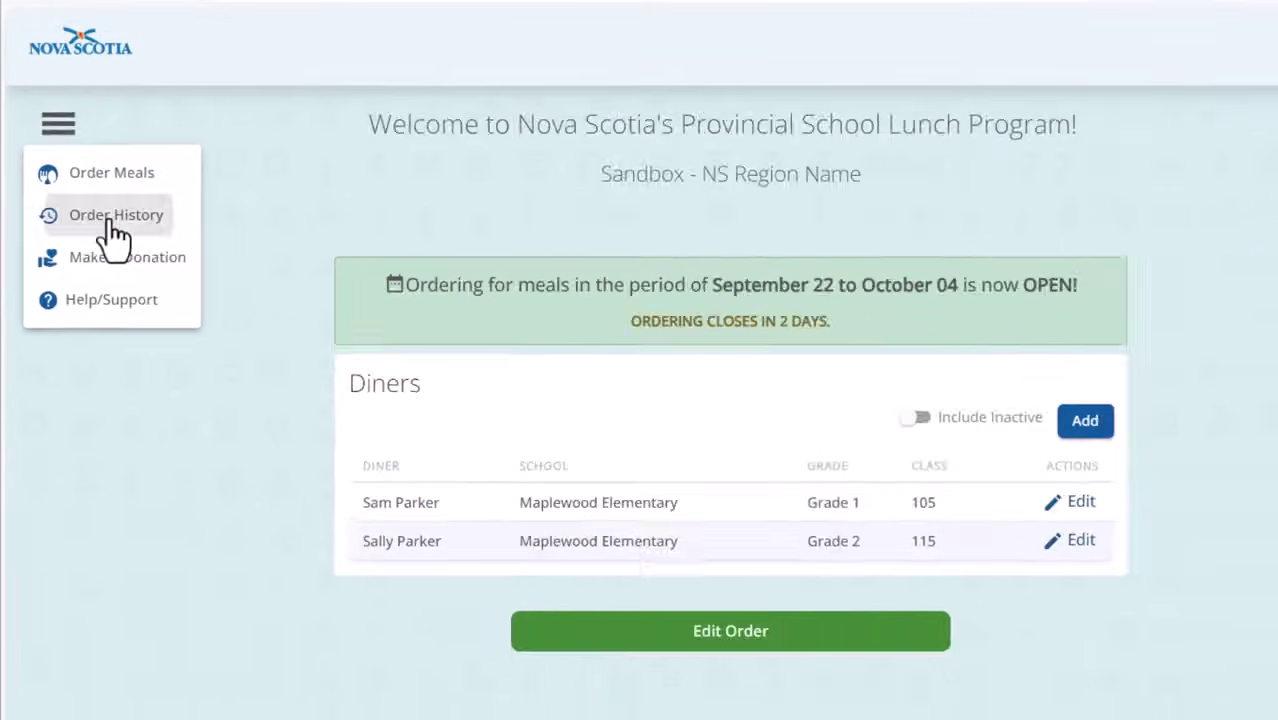
pyautogui.click(110, 218)
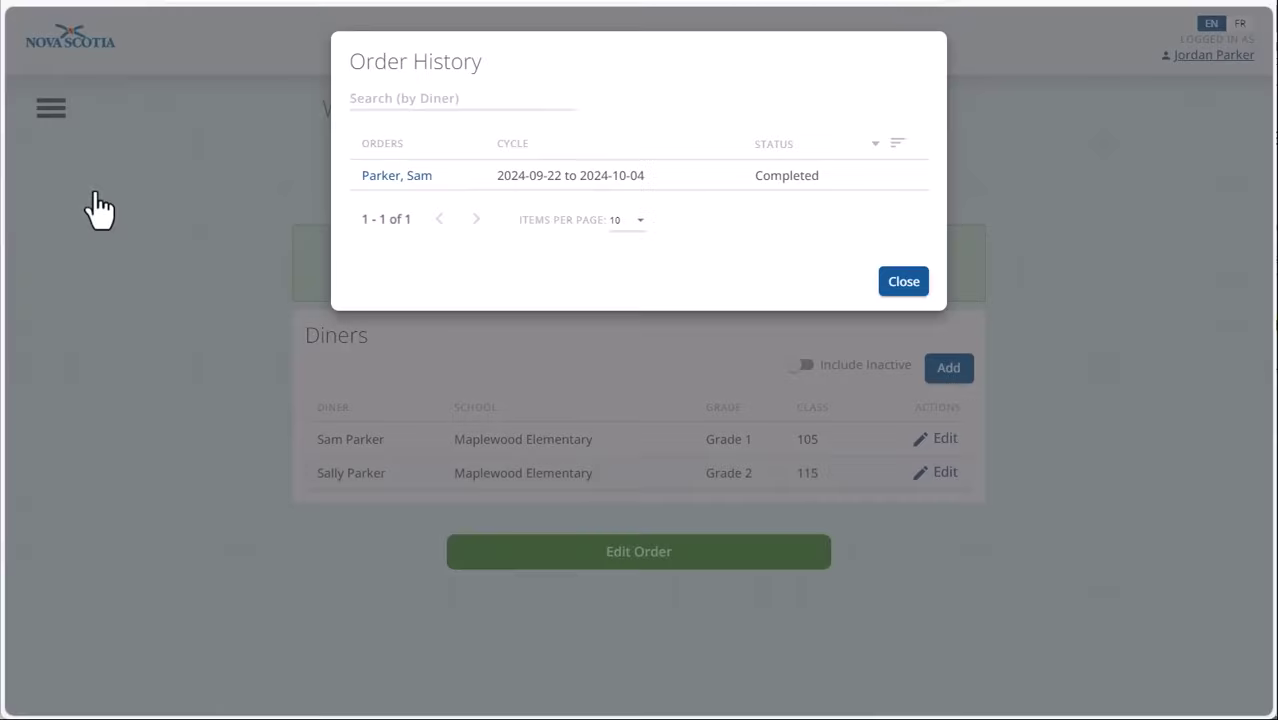
pyautogui.click(417, 178)
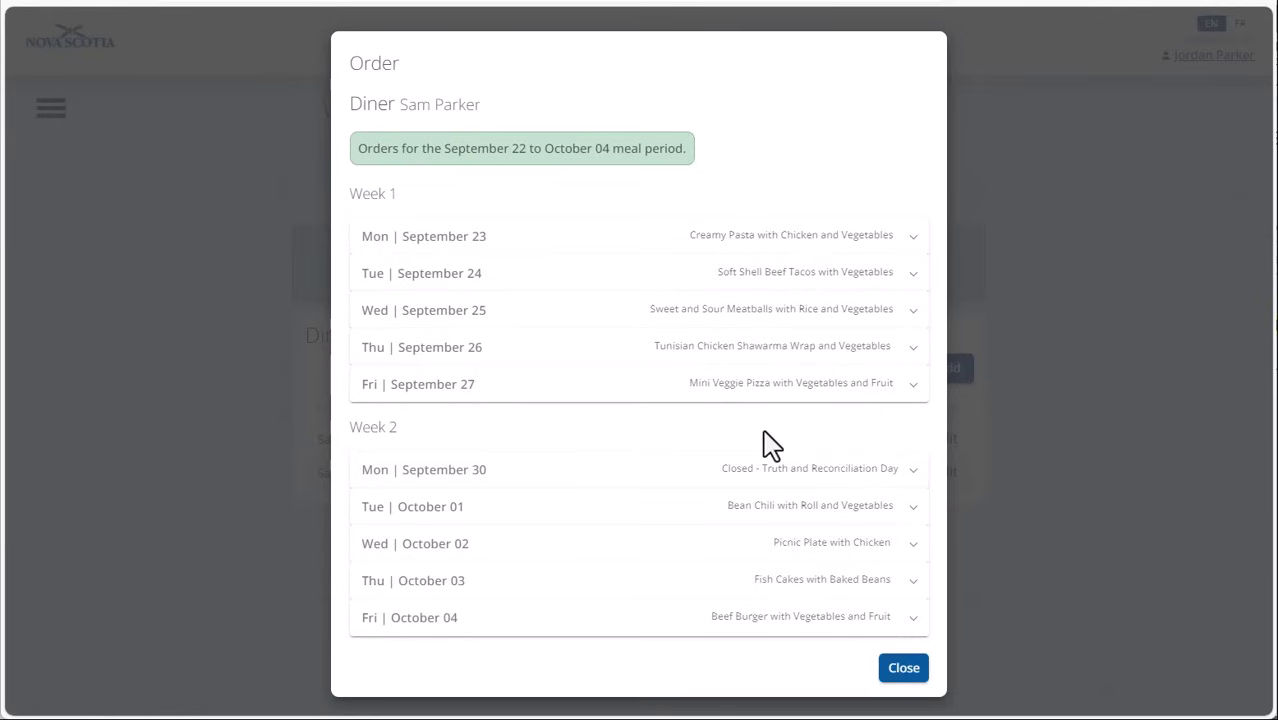
pyautogui.click(897, 670)
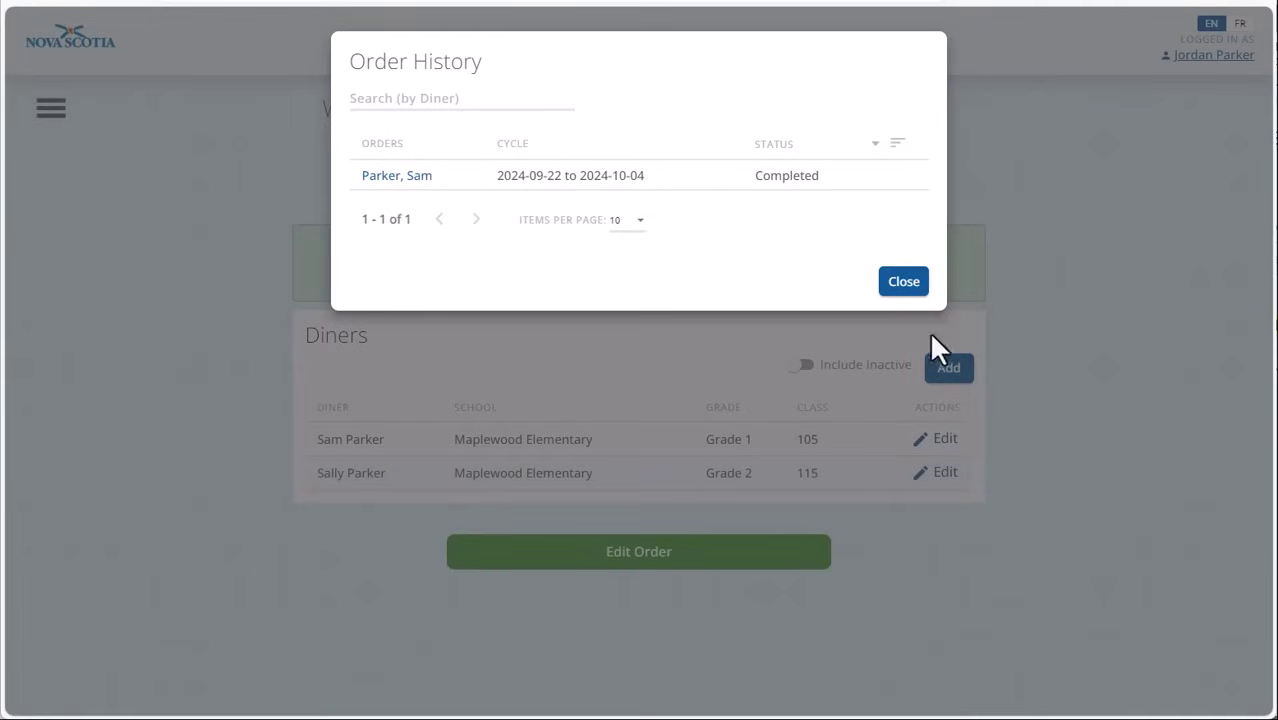
pyautogui.click(903, 283)
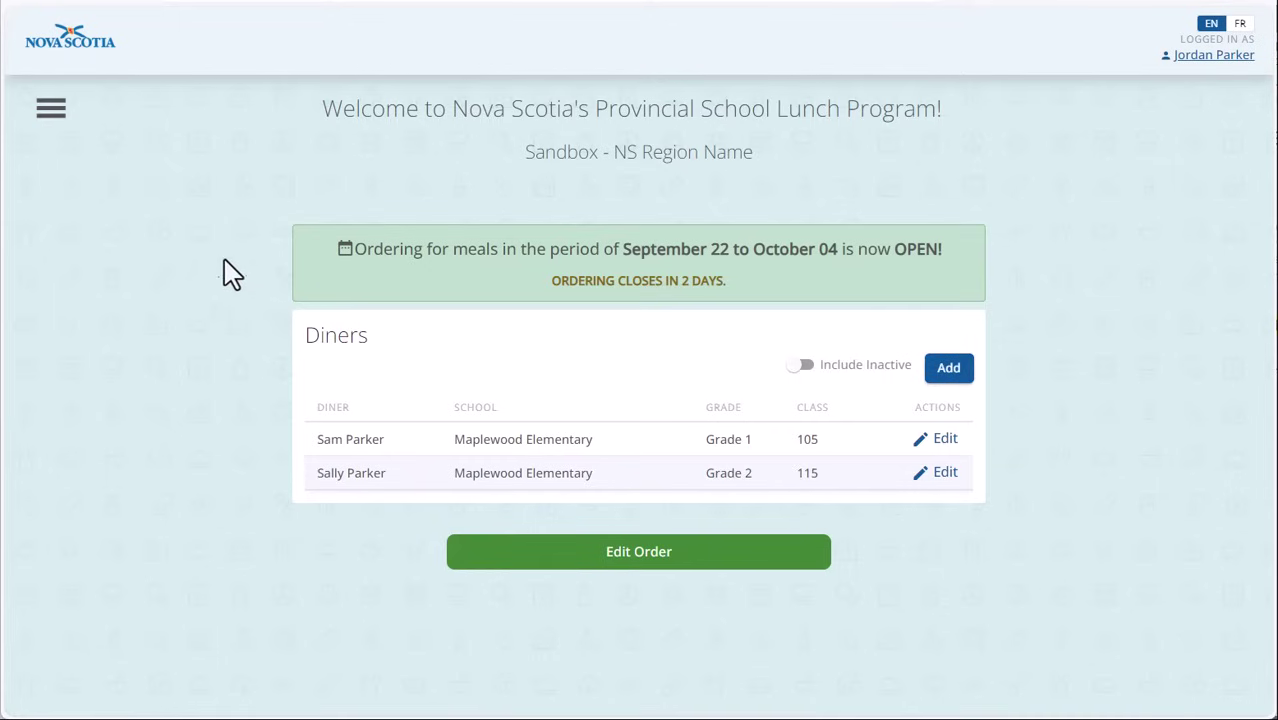
pyautogui.click(51, 110)
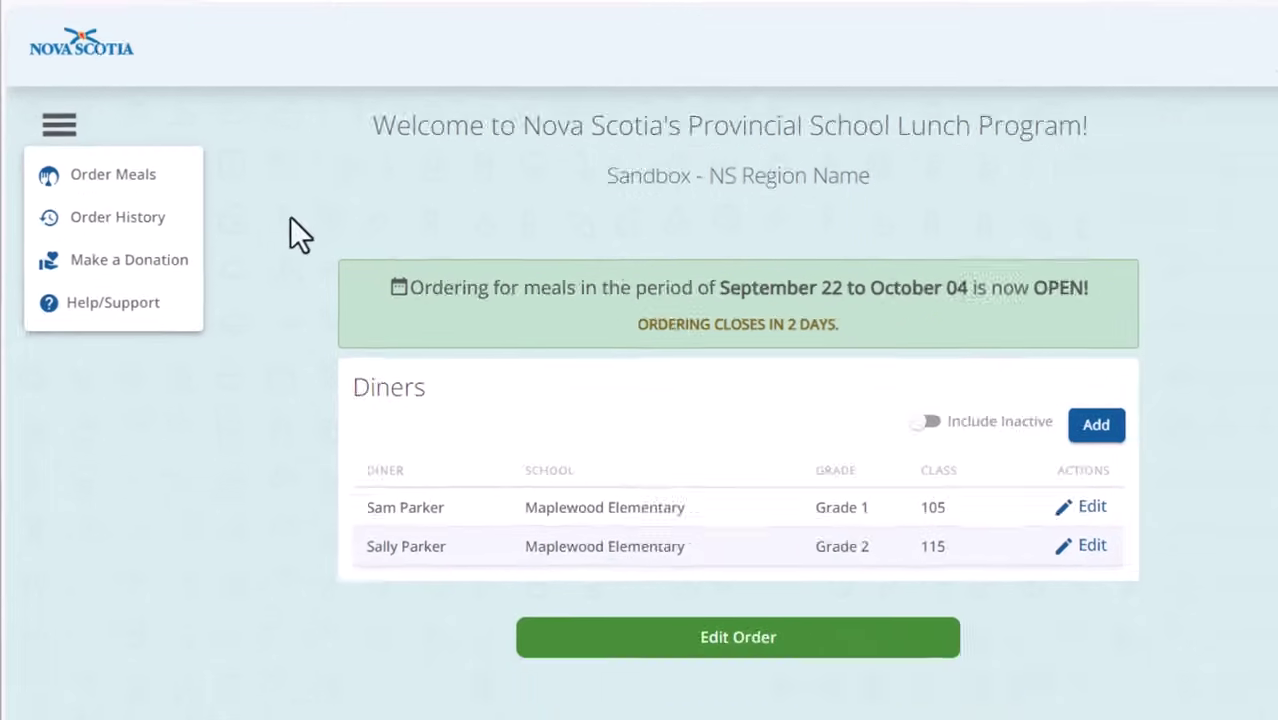
pyautogui.click(337, 243)
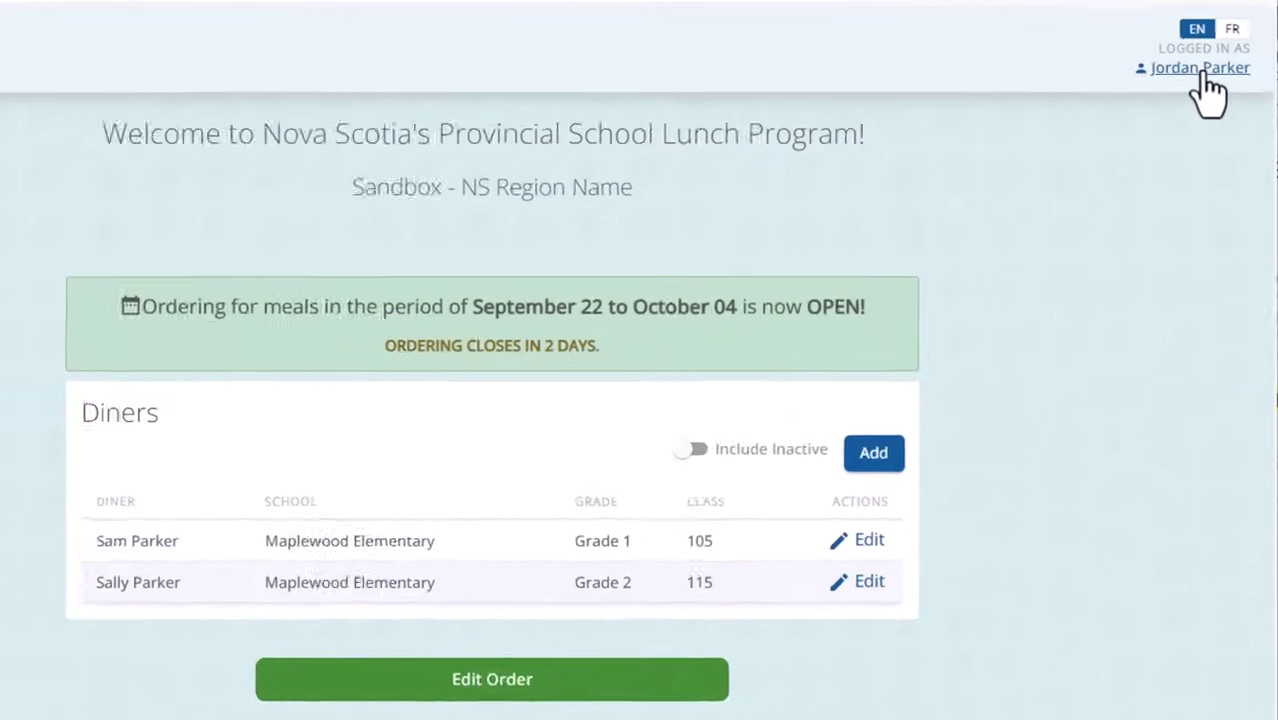
pyautogui.click(1214, 55)
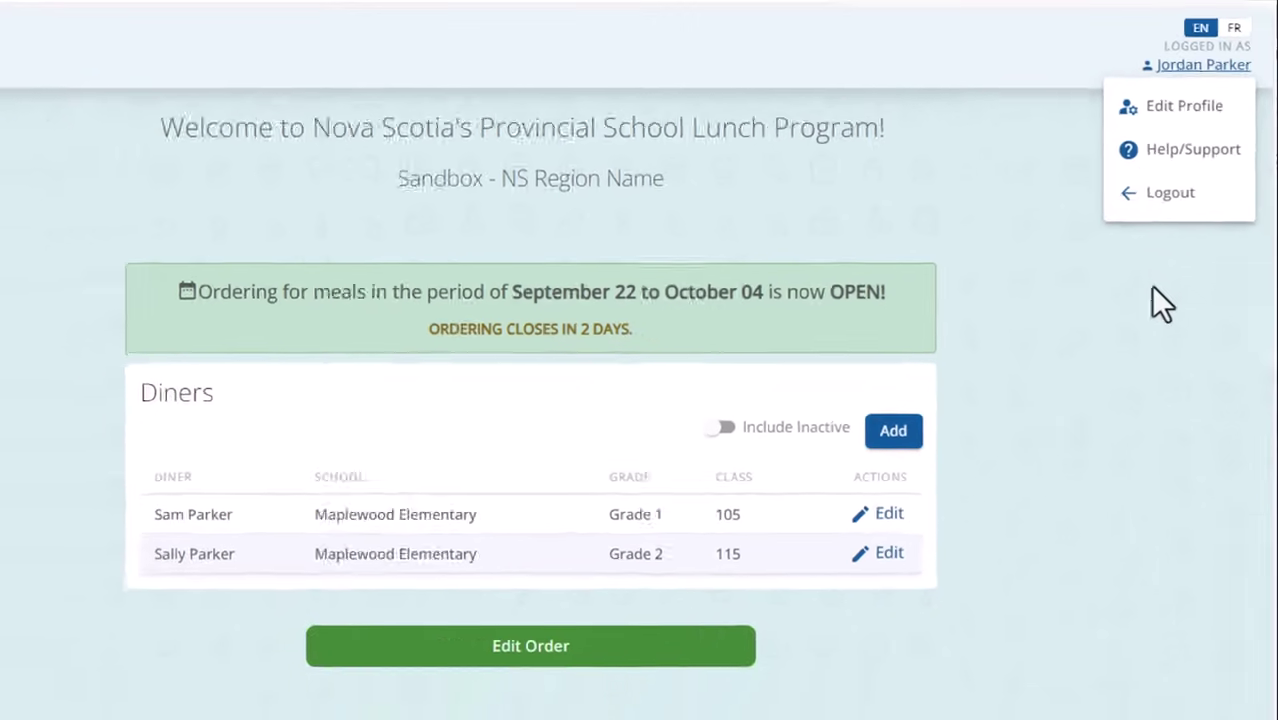
pyautogui.click(1174, 290)
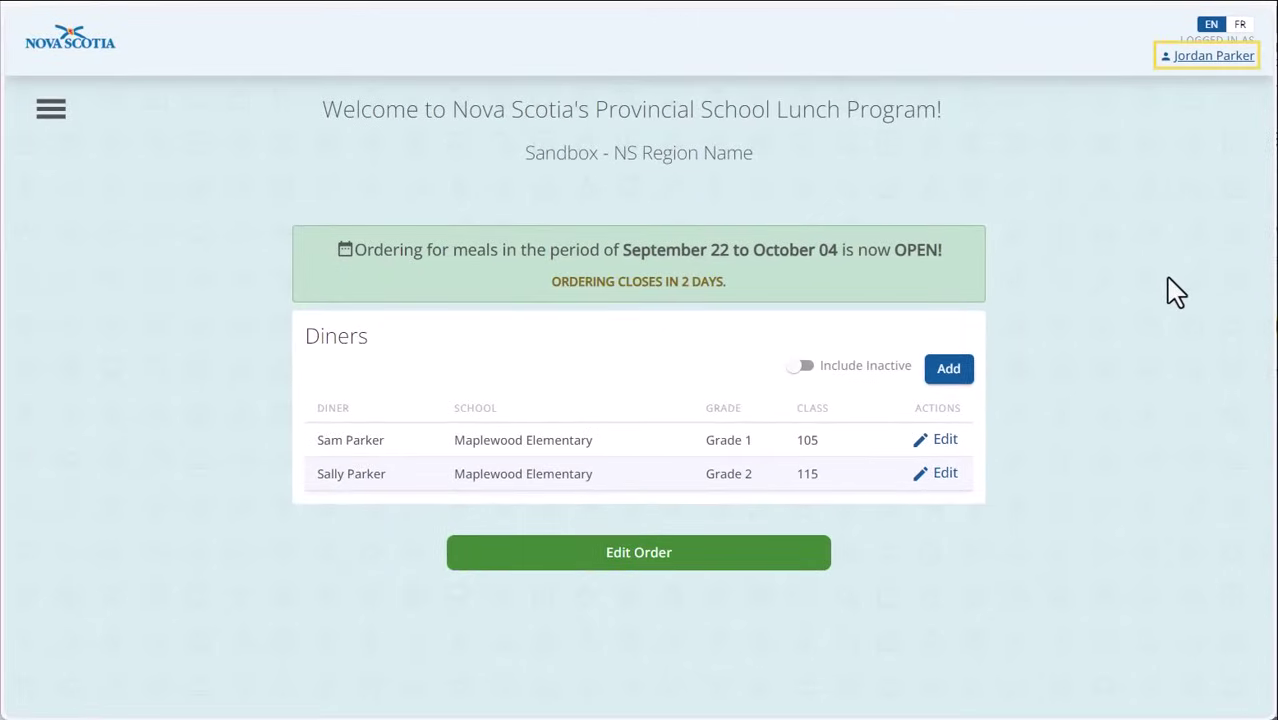